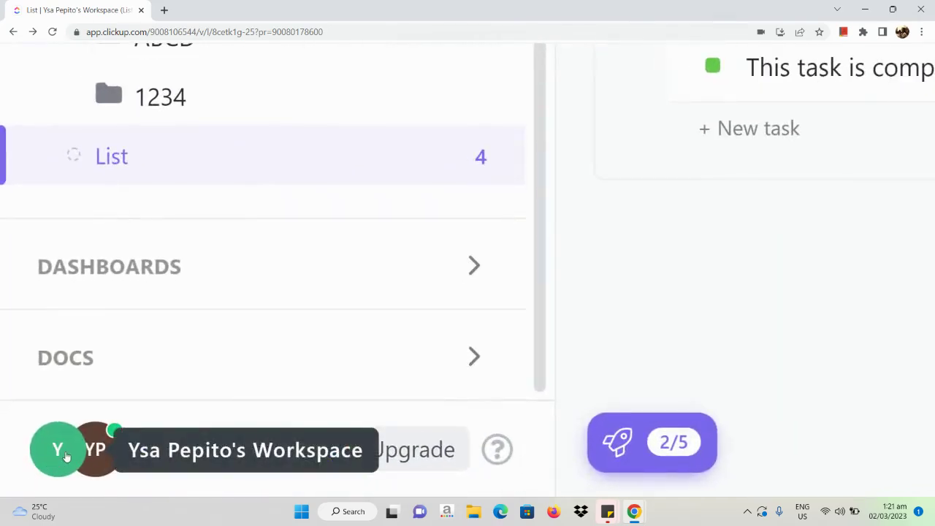
# - Open Space Settings from the workspace menu to view the TO DO/COMPLETE statuses and ClickApps
pyautogui.click(66, 457)
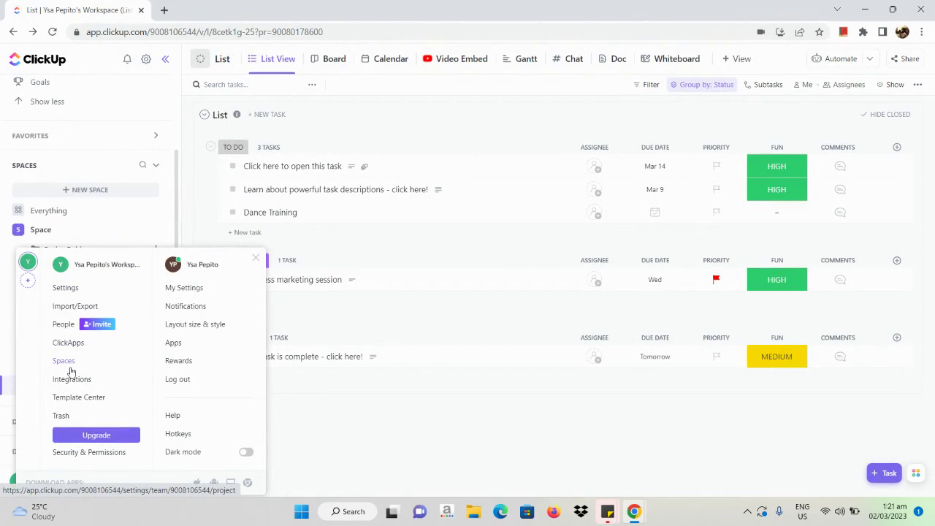
pyautogui.click(70, 369)
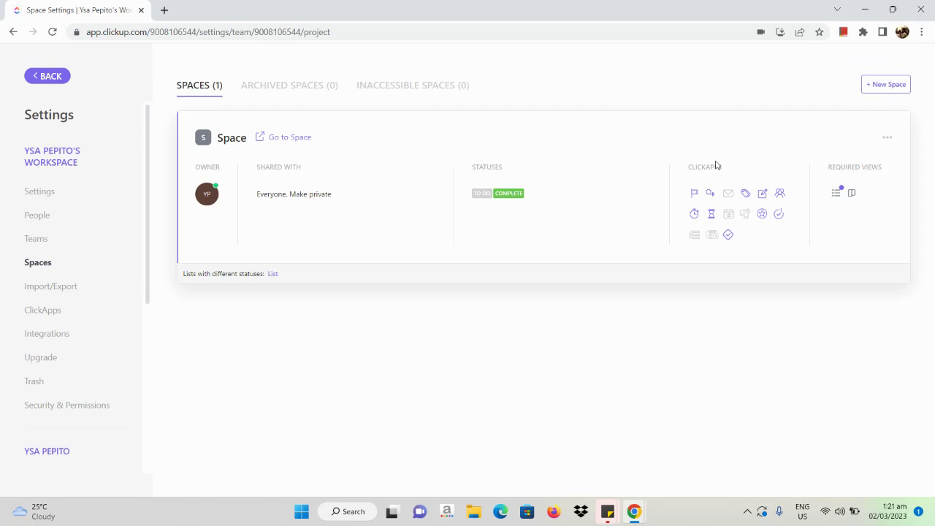
pyautogui.scroll(5, 716, 166)
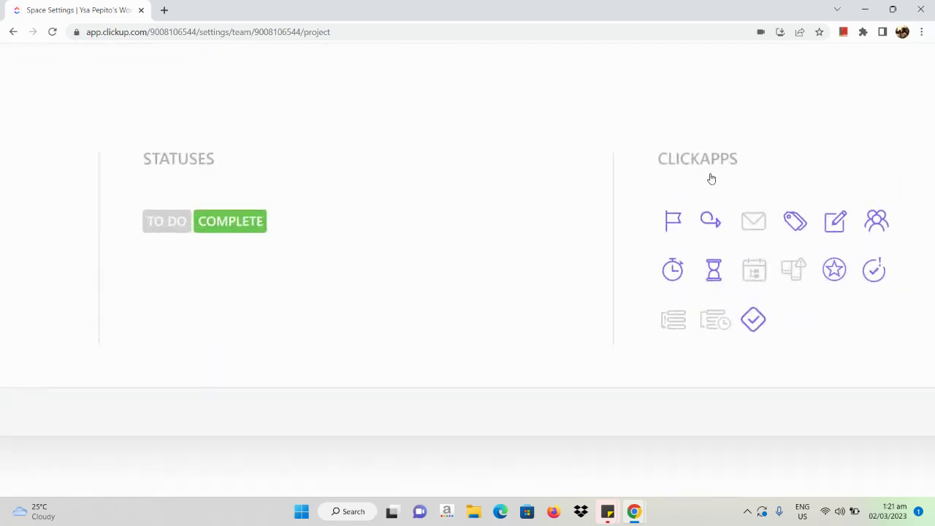
pyautogui.scroll(3, 711, 178)
pyautogui.hscroll(3, 720, 211)
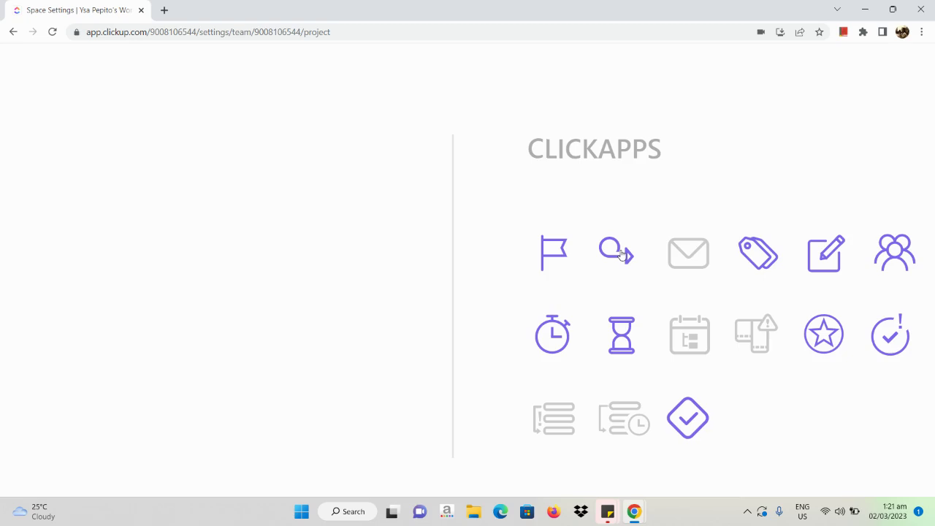
# - Enable every ClickApp for the Space with the 'Turn on all ClickApps' switch
pyautogui.click(621, 250)
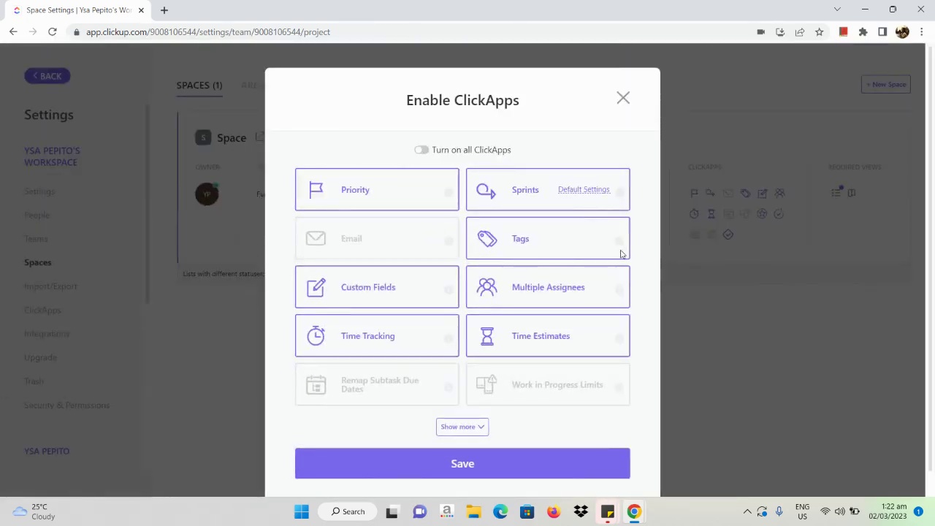
pyautogui.moveTo(501, 259)
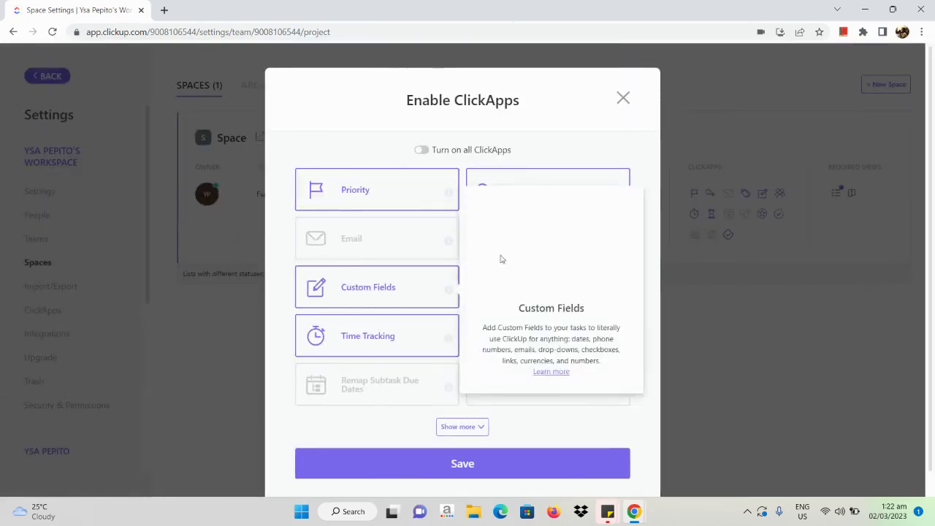
pyautogui.click(429, 151)
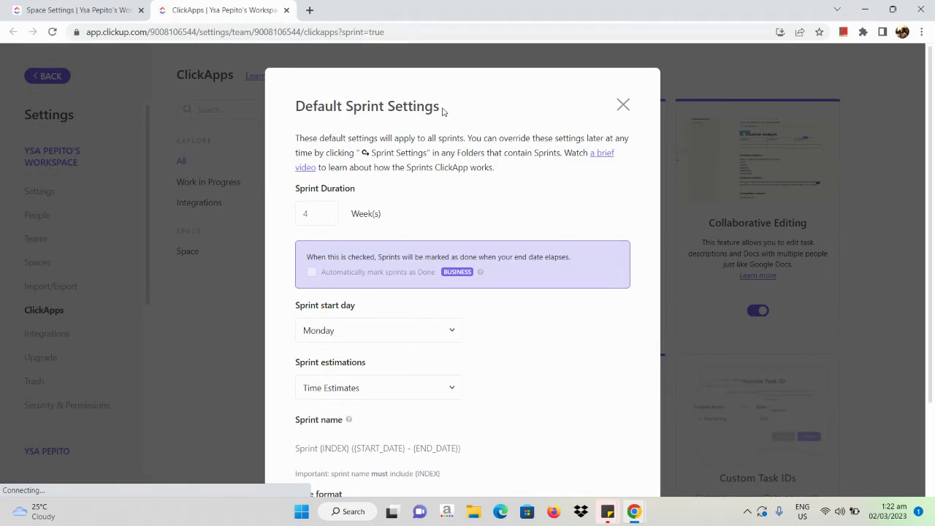
# - Close Default Sprint Settings and scroll down to the Sprints and Sprint Points cards
pyautogui.click(623, 107)
pyautogui.scroll(-2, 736, 157)
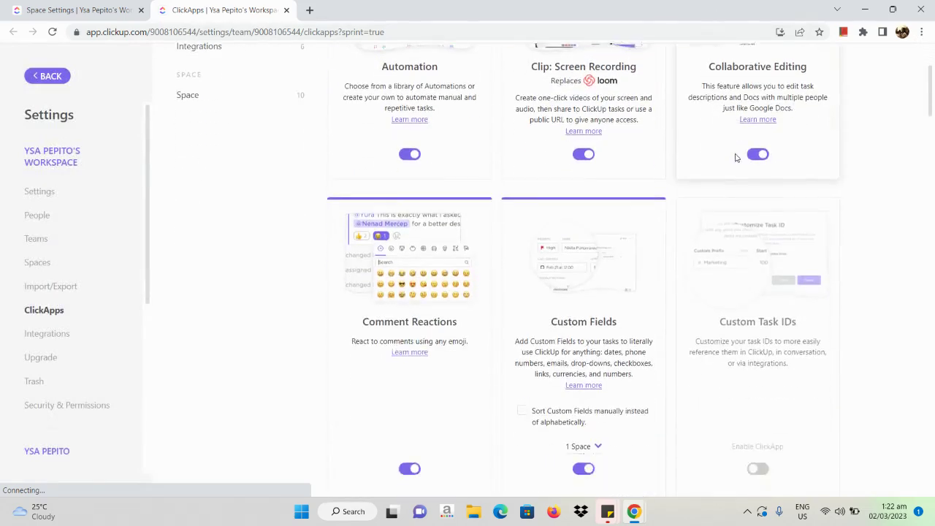
pyautogui.scroll(-14, 737, 157)
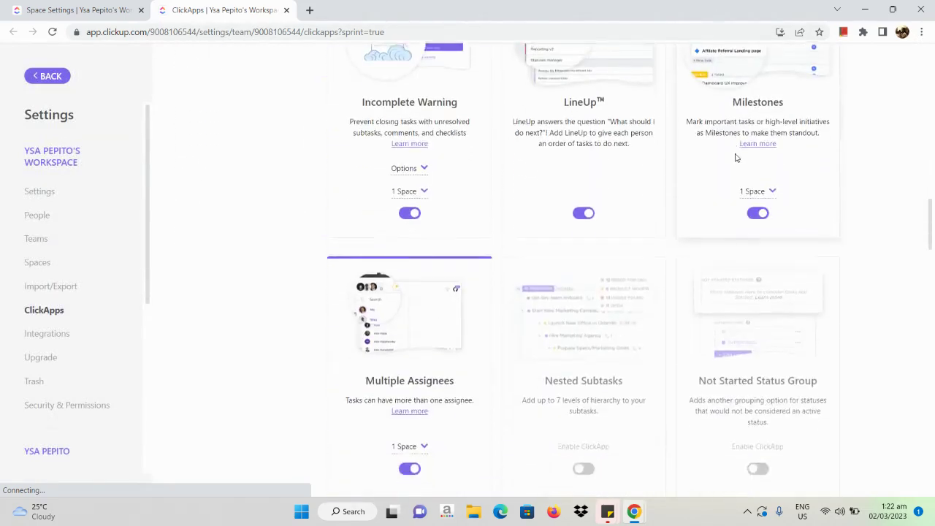
pyautogui.scroll(-6, 736, 157)
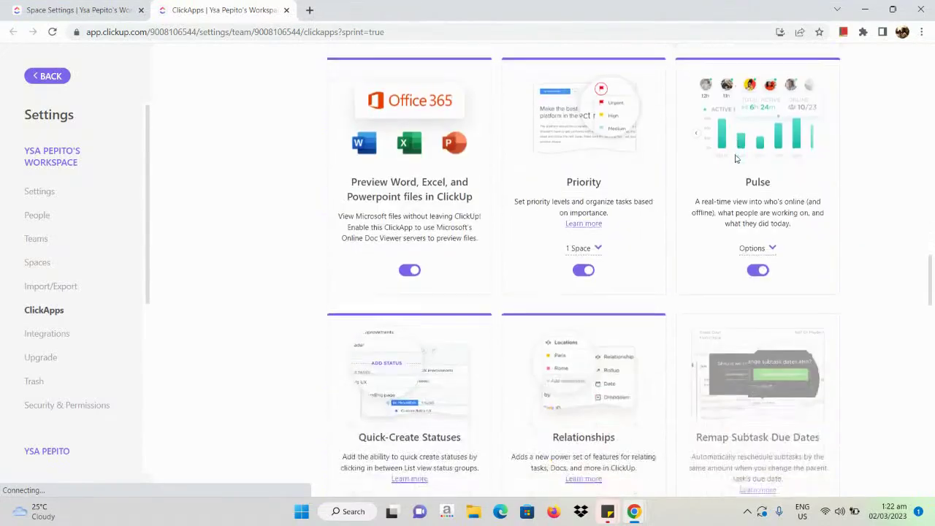
pyautogui.scroll(-6, 736, 159)
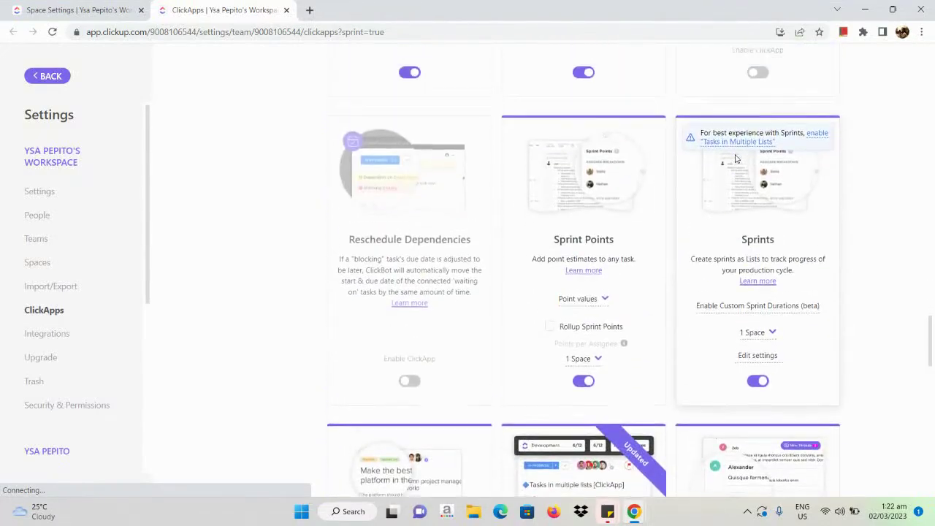
pyautogui.scroll(5, 736, 159)
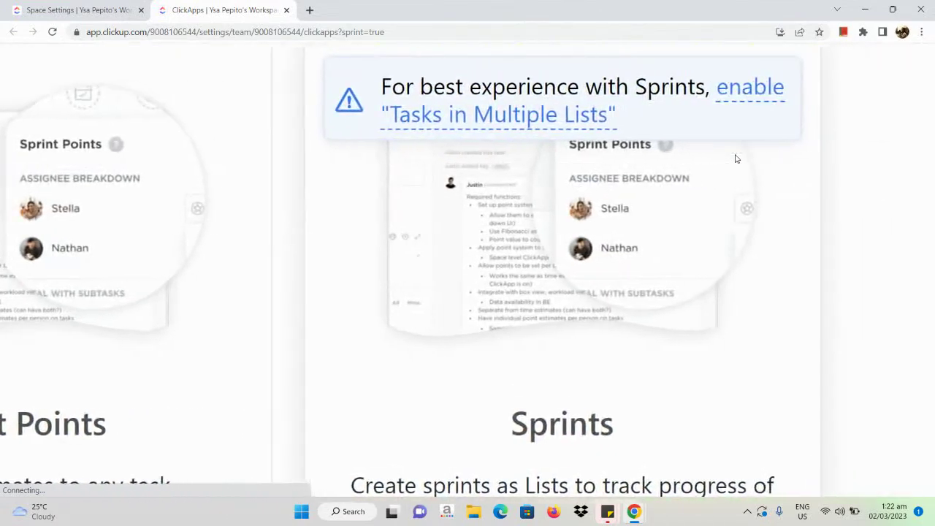
pyautogui.scroll(-3, 736, 159)
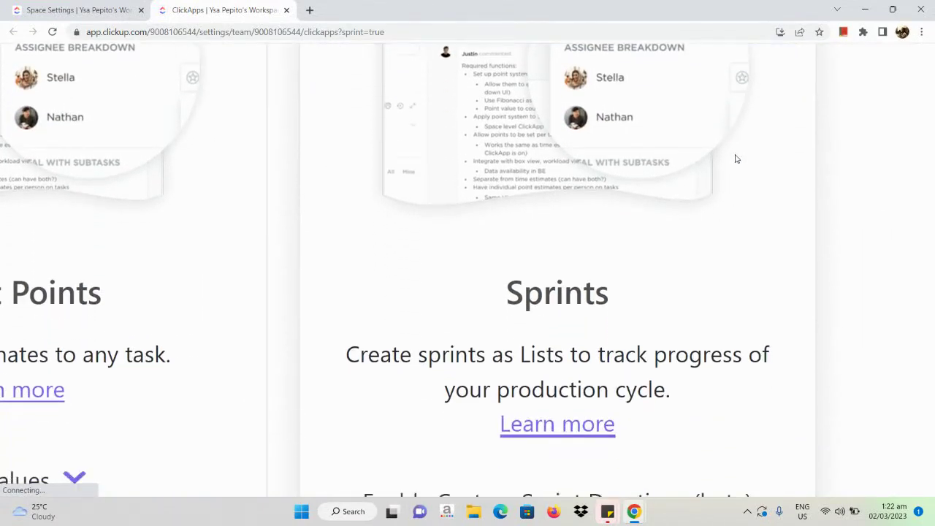
pyautogui.scroll(-5, 737, 158)
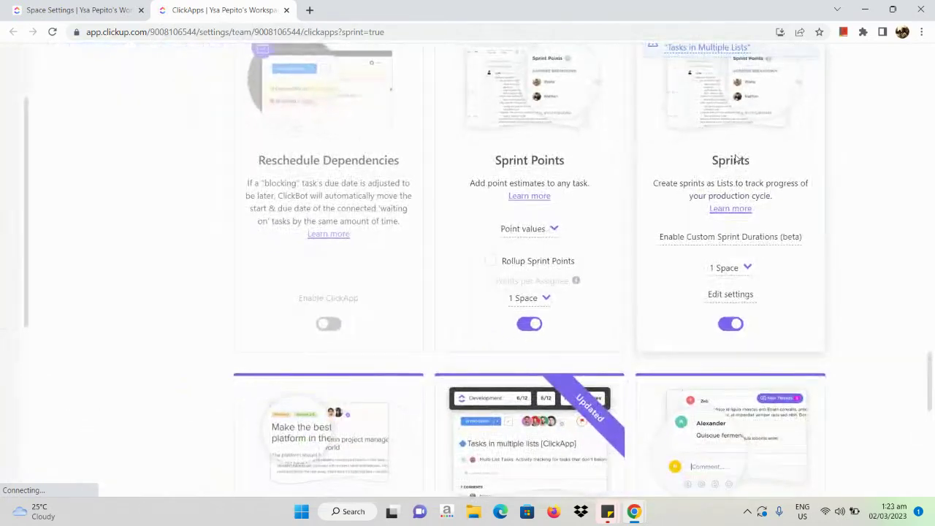
pyautogui.scroll(-2, 736, 158)
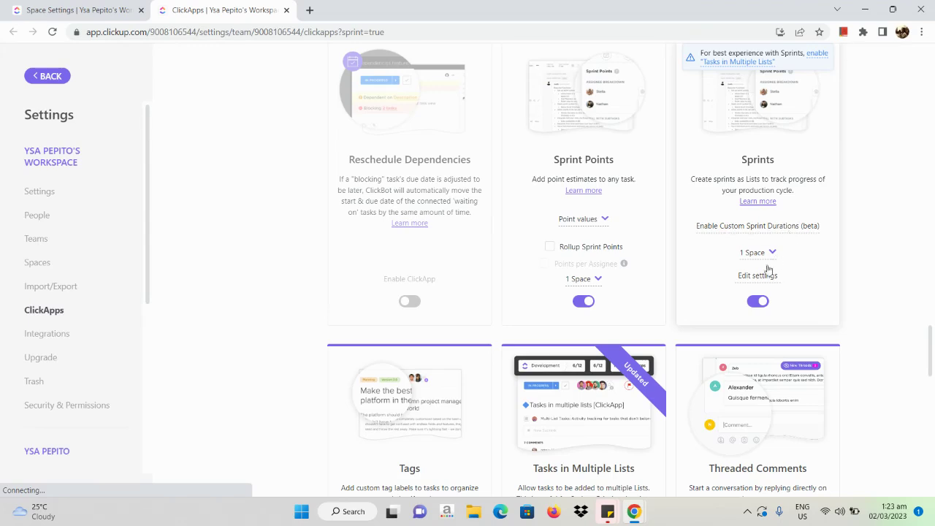
pyautogui.click(778, 227)
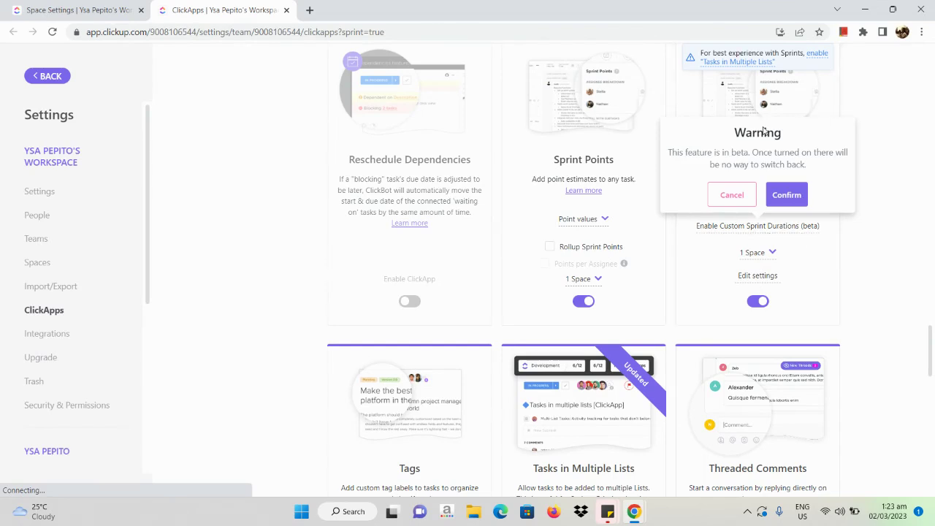
pyautogui.keyDown('ctrl'); pyautogui.scroll(5, 770, 158); pyautogui.keyUp('ctrl')
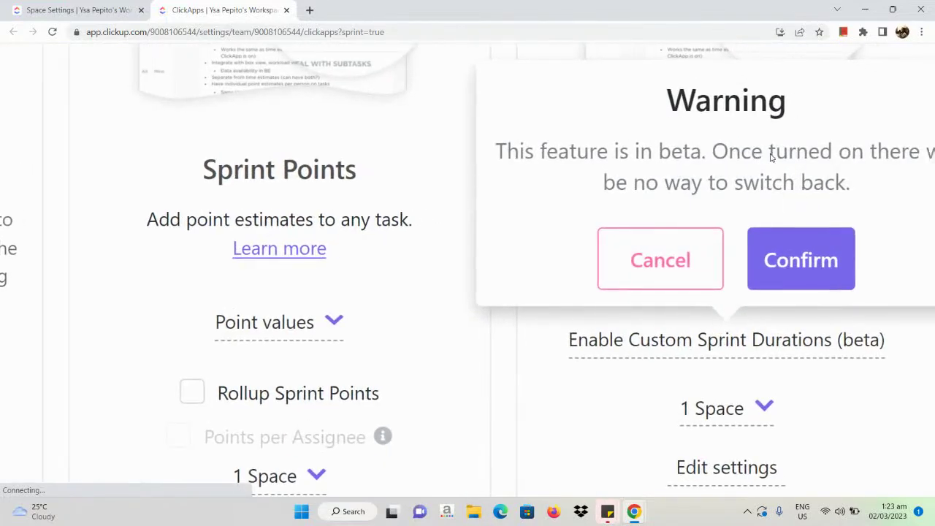
pyautogui.keyDown('ctrl'); pyautogui.scroll(2, 771, 157); pyautogui.keyUp('ctrl')
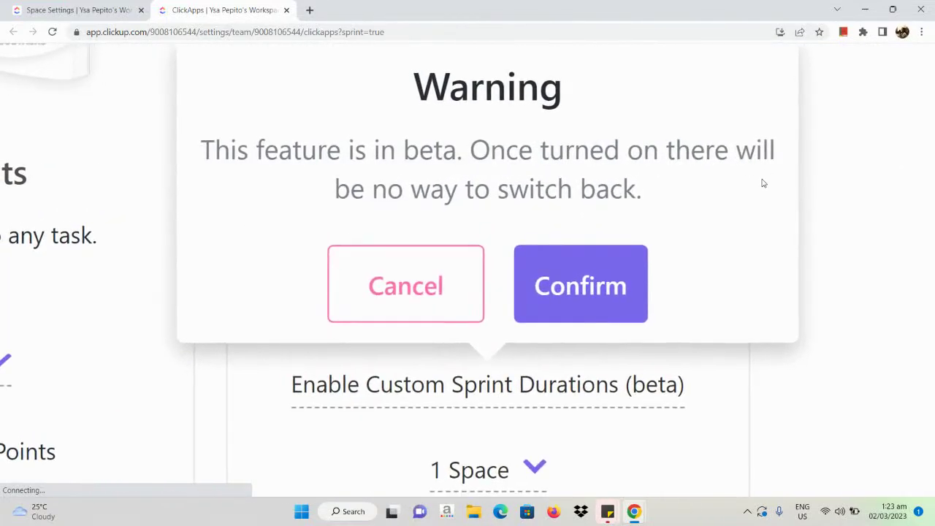
pyautogui.scroll(1, 763, 183)
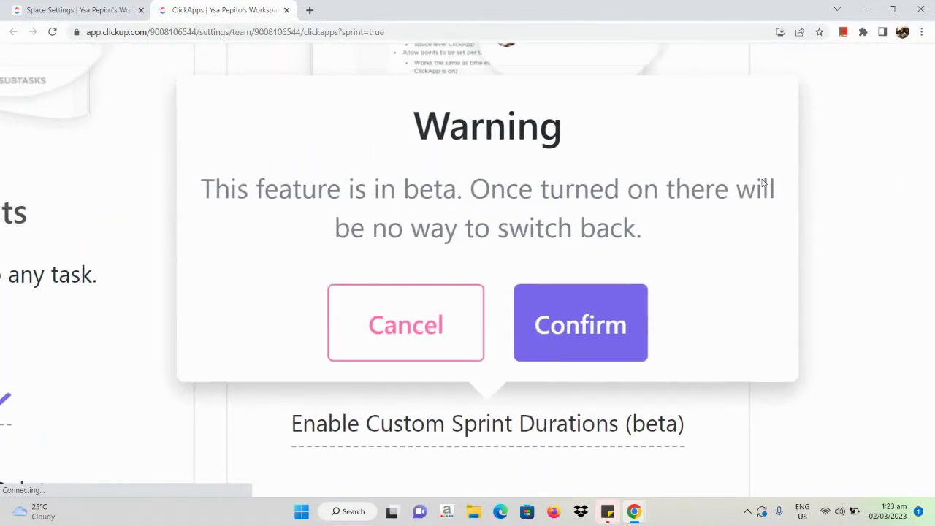
pyautogui.click(416, 336)
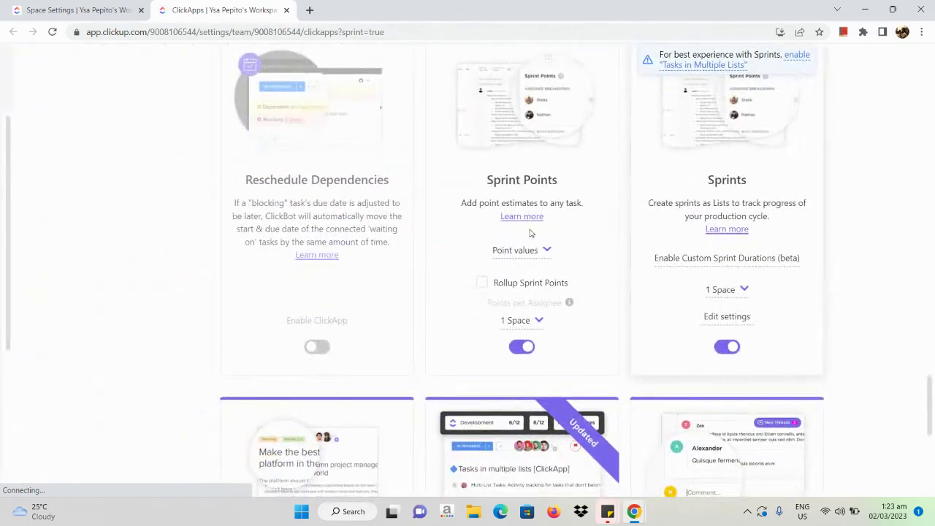
# - Check that the Sprints ClickApp's space dropdown shows 1 Space, then close the dropdown
pyautogui.click(723, 289)
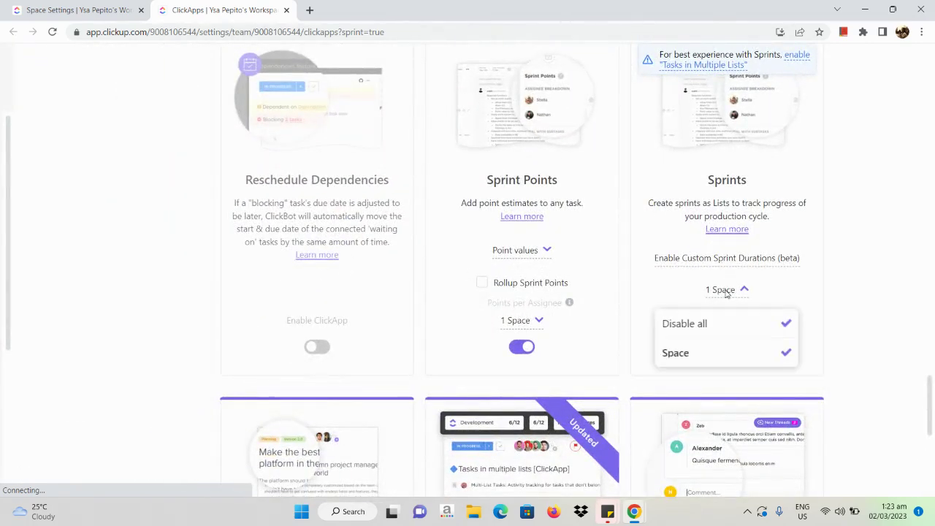
pyautogui.scroll(-1, 687, 293)
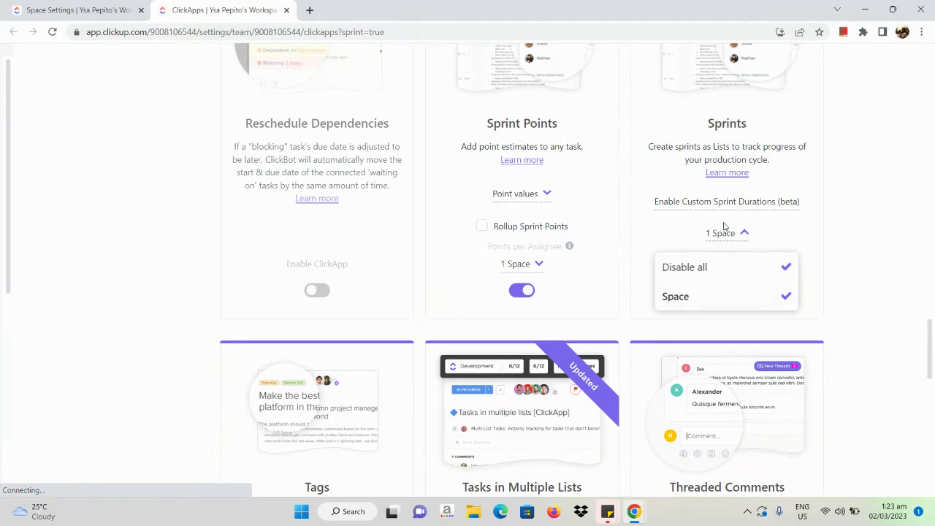
pyautogui.scroll(4, 724, 226)
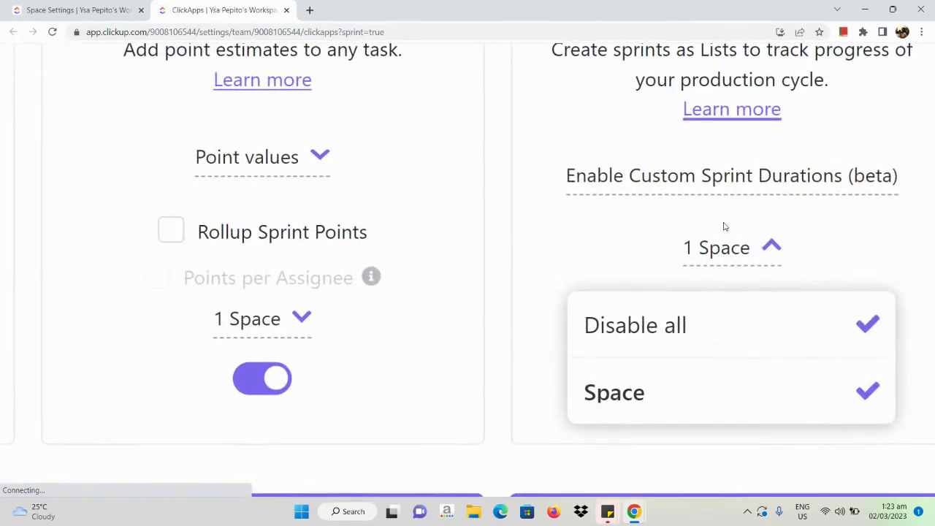
pyautogui.scroll(-4, 724, 227)
pyautogui.click(708, 254)
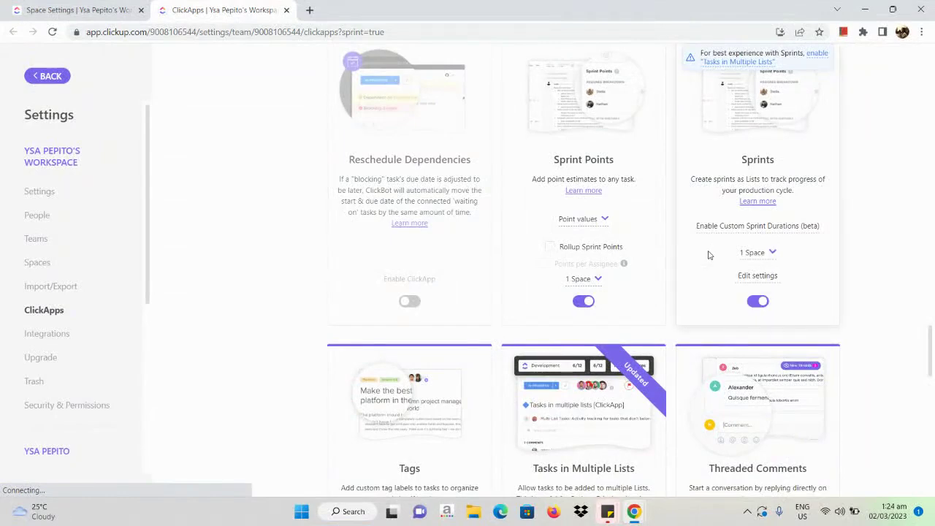
pyautogui.scroll(-1, 709, 255)
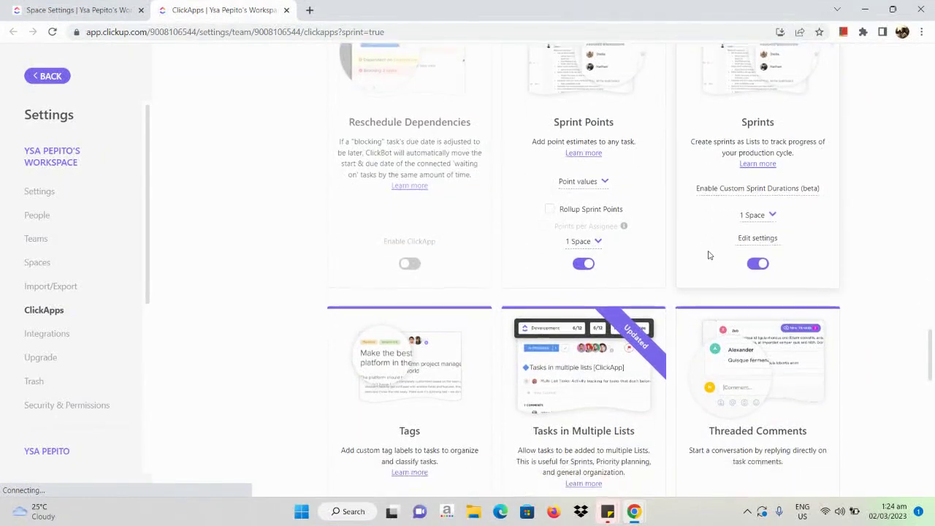
# - Open Default Sprint Settings from the Sprints card and focus the 4-week Sprint Duration field
pyautogui.click(759, 238)
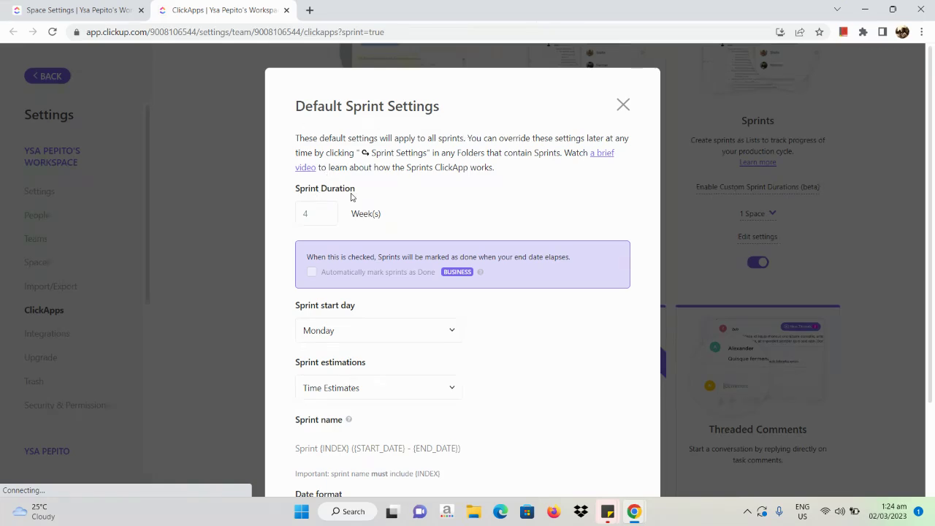
pyautogui.scroll(-2, 350, 196)
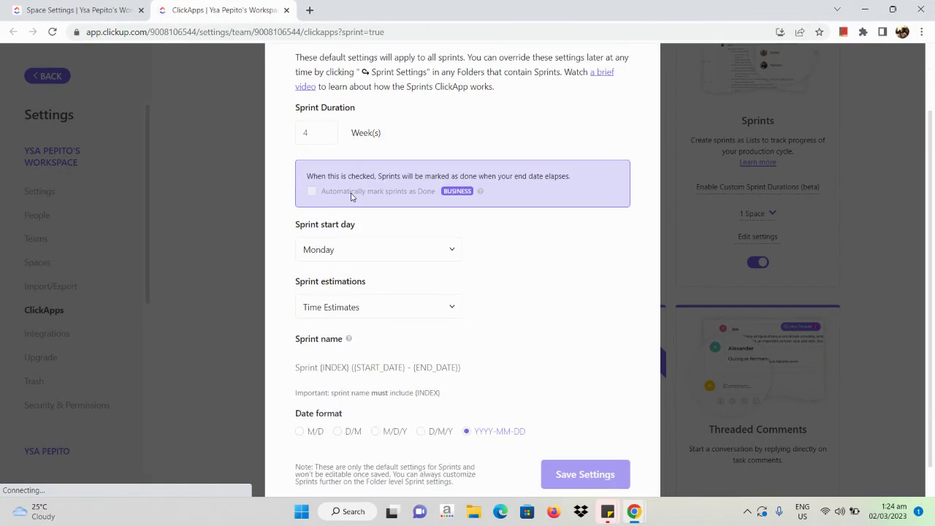
pyautogui.click(312, 133)
pyautogui.scroll(-1, 450, 179)
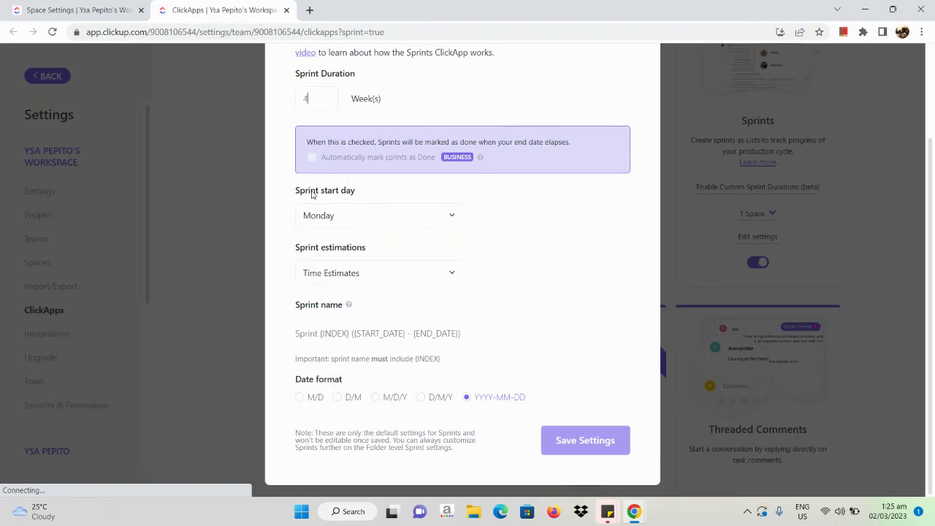
pyautogui.click(327, 217)
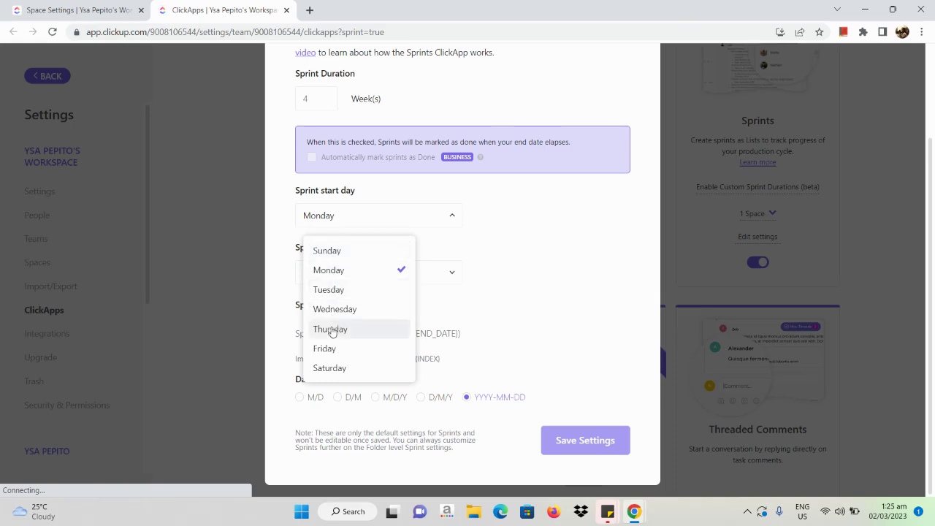
pyautogui.click(346, 276)
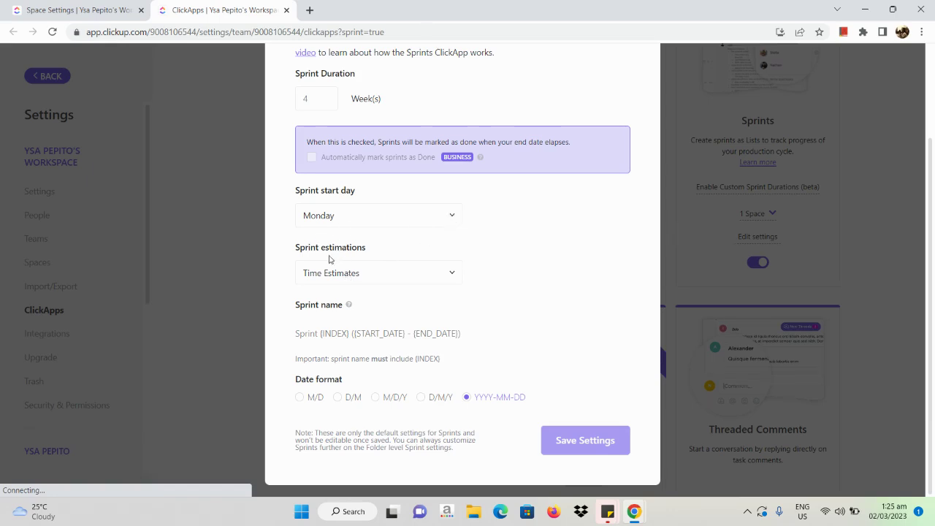
pyautogui.click(359, 276)
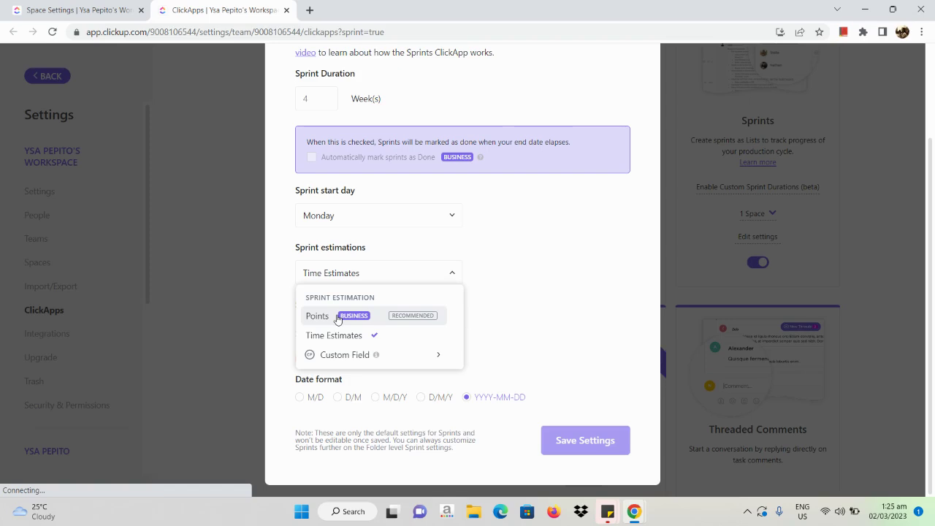
pyautogui.click(331, 359)
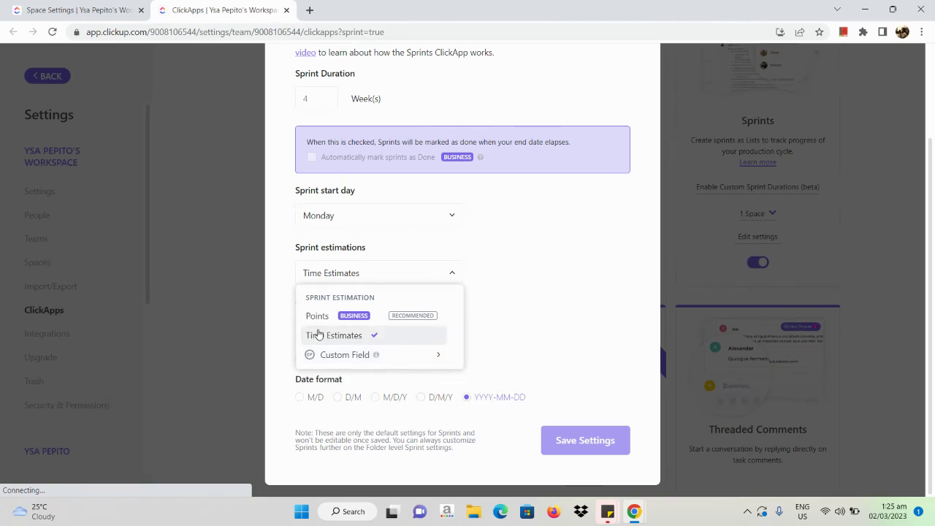
pyautogui.click(318, 334)
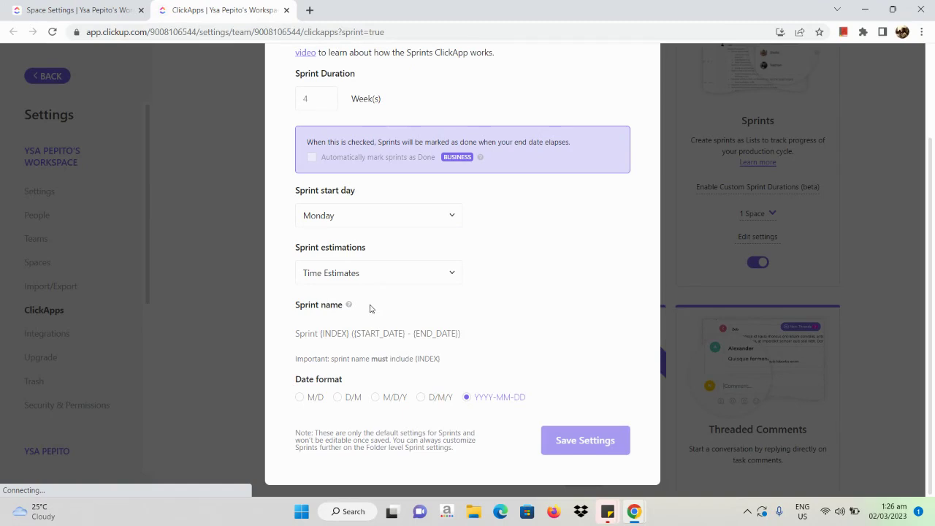
# - Change the default Sprint Duration from 4 to 1 week, save, and close the ClickApps tab
pyautogui.scroll(1, 344, 334)
pyautogui.scroll(-1, 344, 334)
pyautogui.scroll(5, 361, 447)
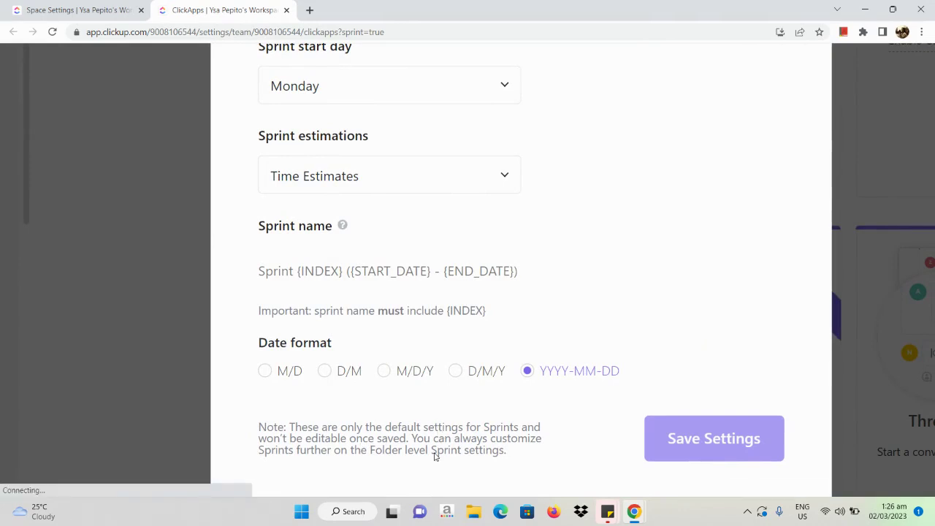
pyautogui.scroll(-1, 434, 456)
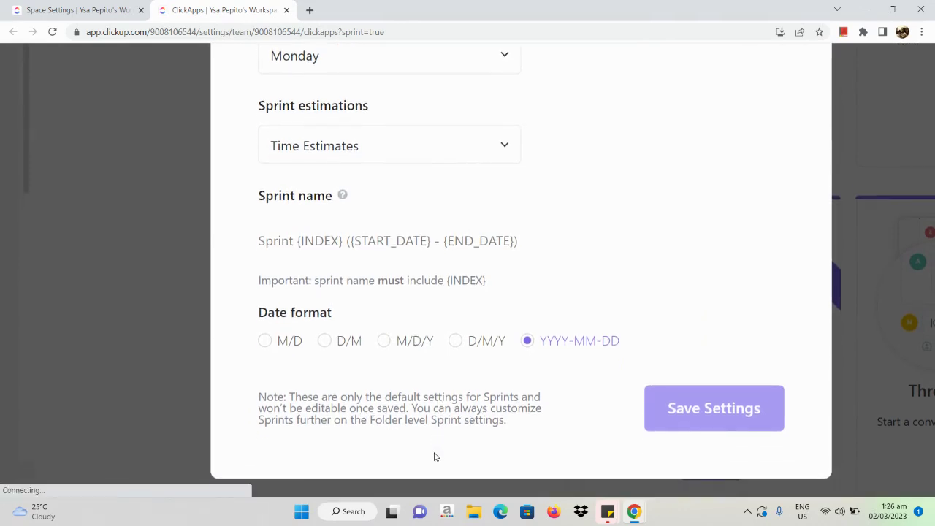
pyautogui.scroll(-5, 434, 457)
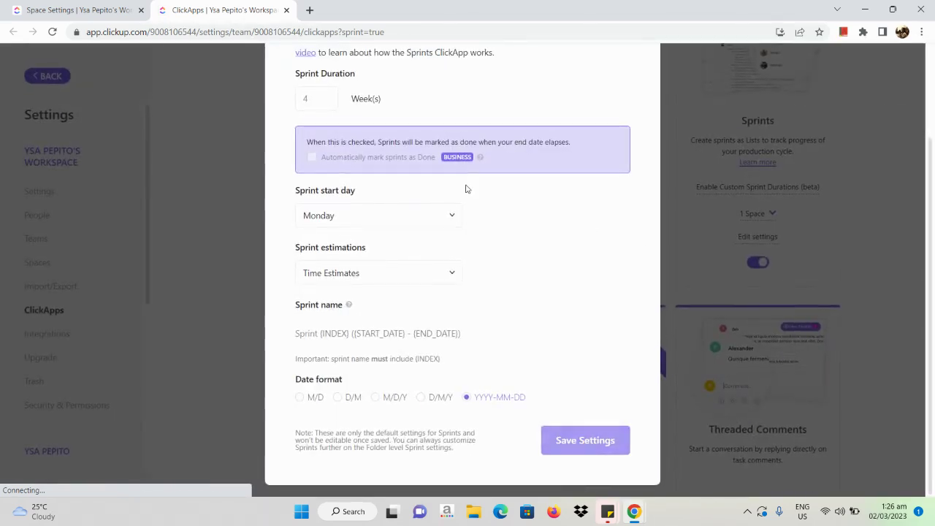
pyautogui.scroll(2, 338, 298)
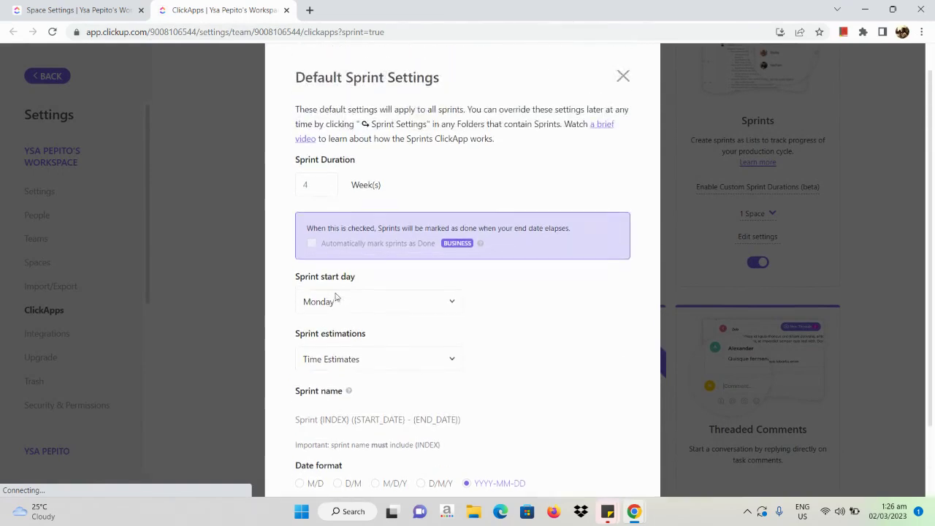
pyautogui.click(321, 185)
pyautogui.press('BackSpace')
pyautogui.write('1')
pyautogui.scroll(-2, 321, 185)
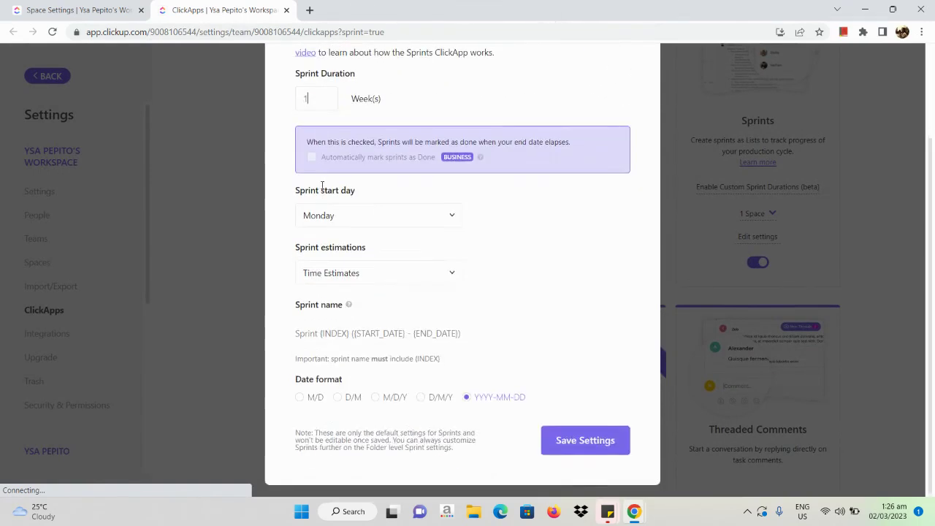
pyautogui.click(585, 450)
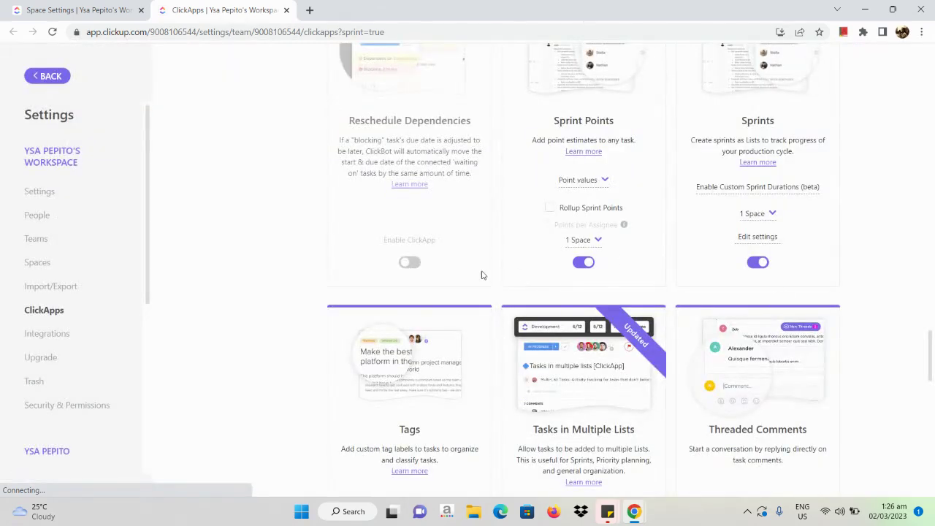
pyautogui.scroll(3, 350, 146)
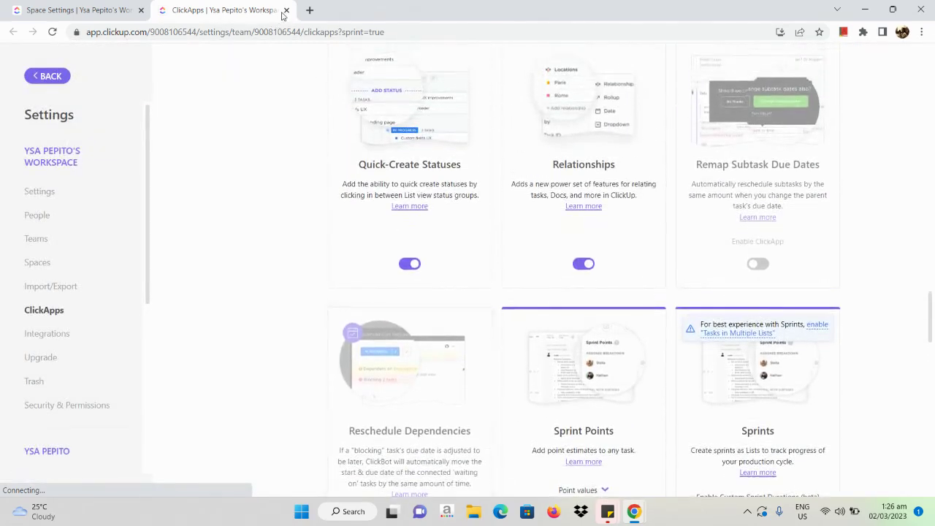
pyautogui.click(286, 11)
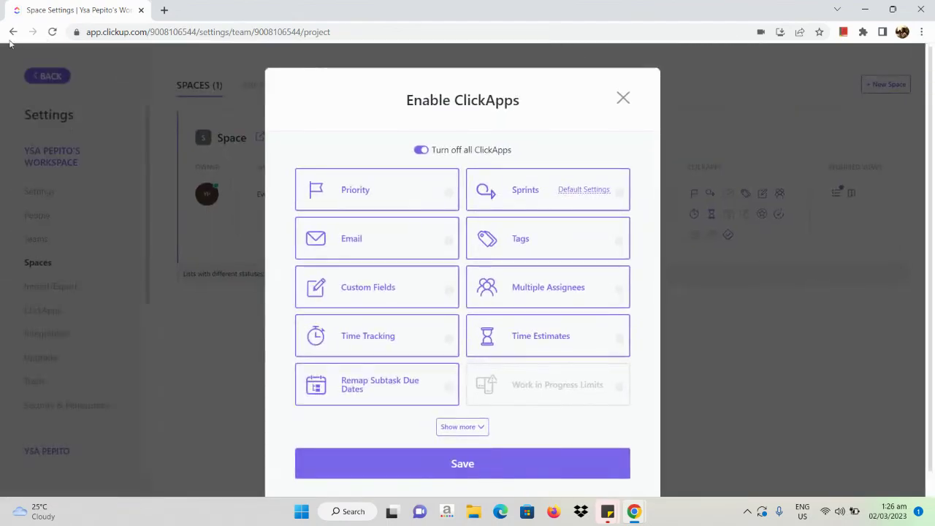
# - Return to the Space's List view and open the Space's add menu
pyautogui.click(12, 32)
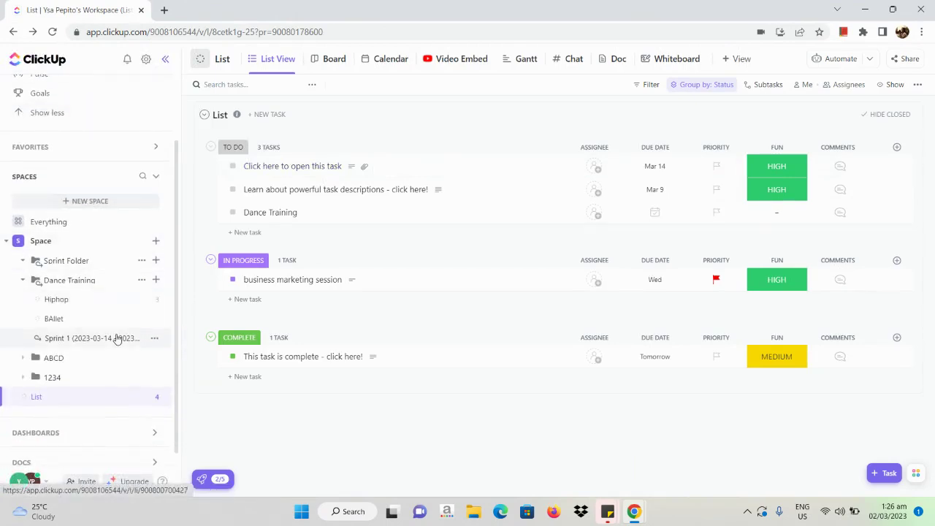
pyautogui.click(156, 242)
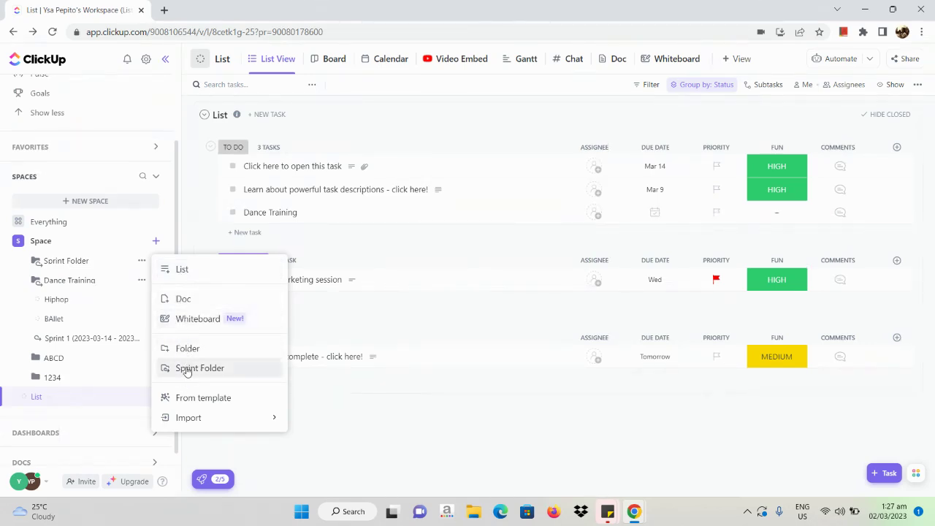
# - Create a Sprint Folder, keeping 4-week Monday-start sprints with Time Estimates and YYYY-MM-DD dates
pyautogui.click(186, 369)
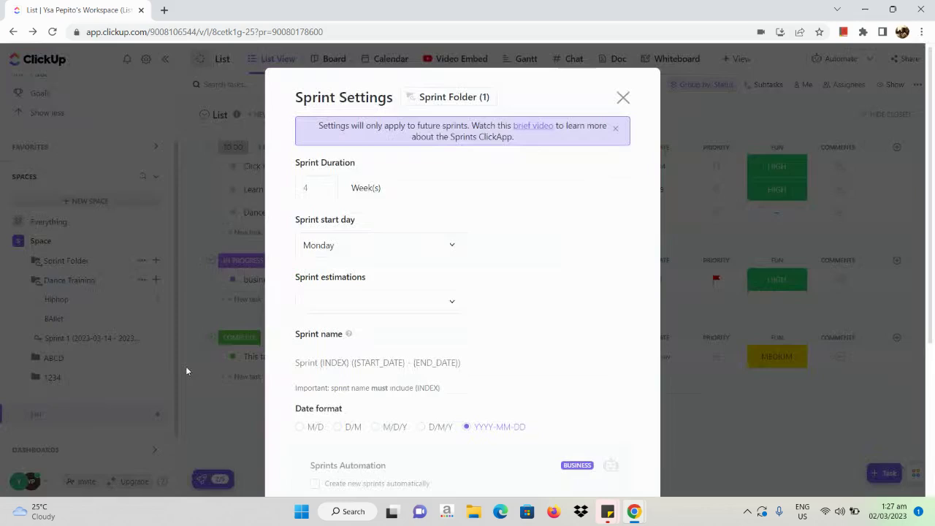
pyautogui.scroll(-1, 438, 255)
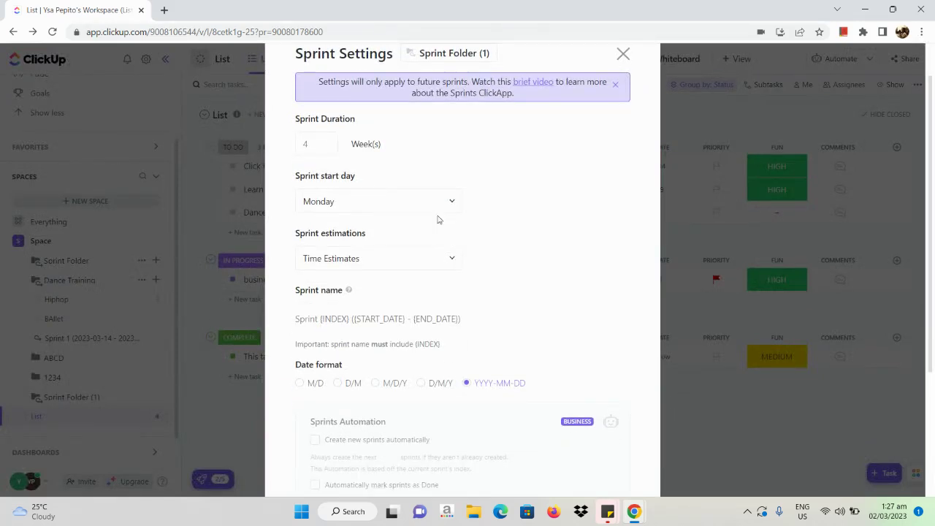
pyautogui.scroll(1, 437, 217)
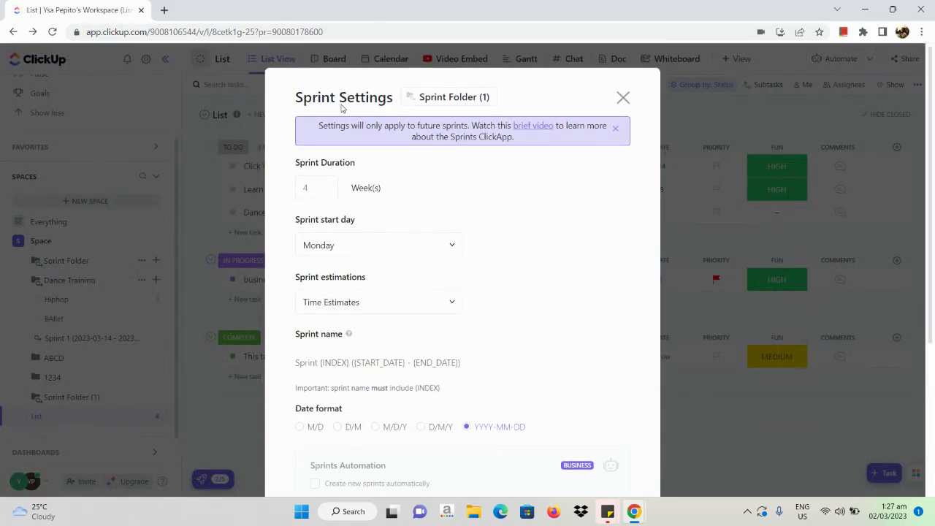
pyautogui.scroll(-1, 386, 111)
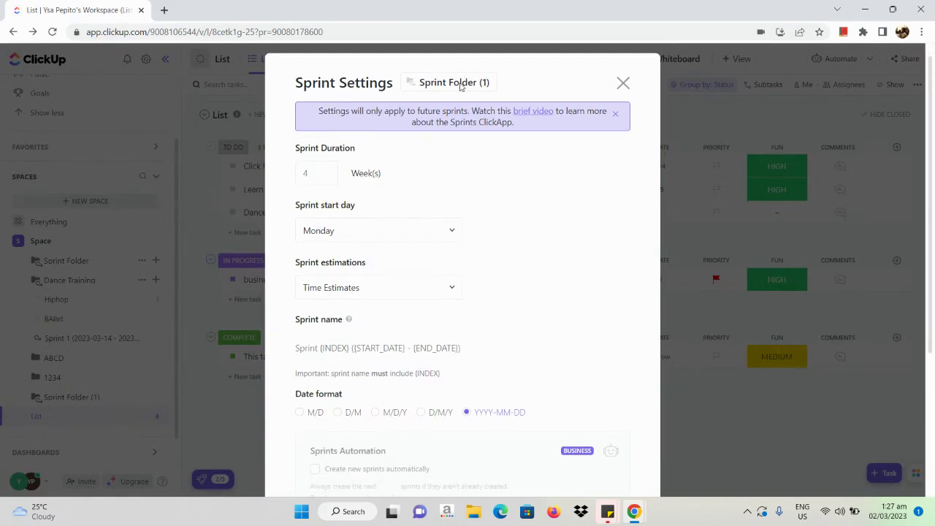
pyautogui.scroll(-2, 422, 160)
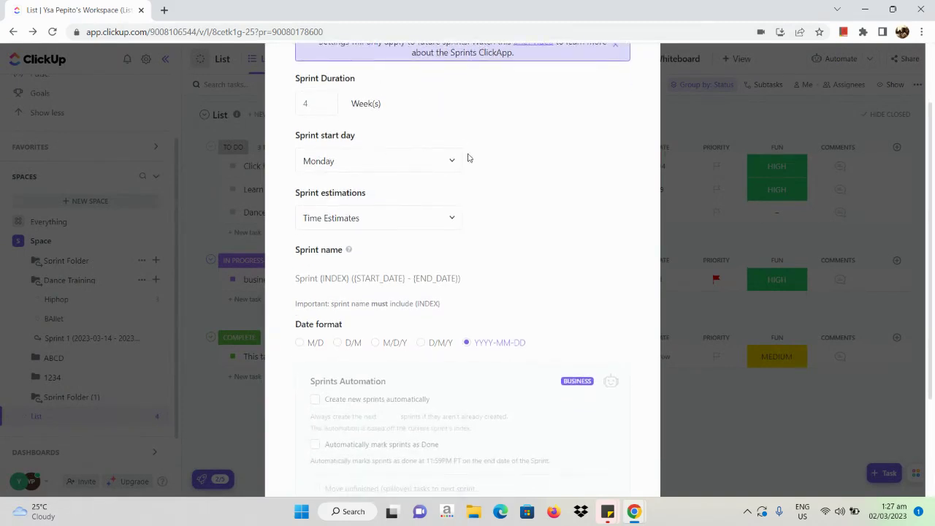
pyautogui.scroll(-4, 415, 279)
pyautogui.scroll(3, 416, 282)
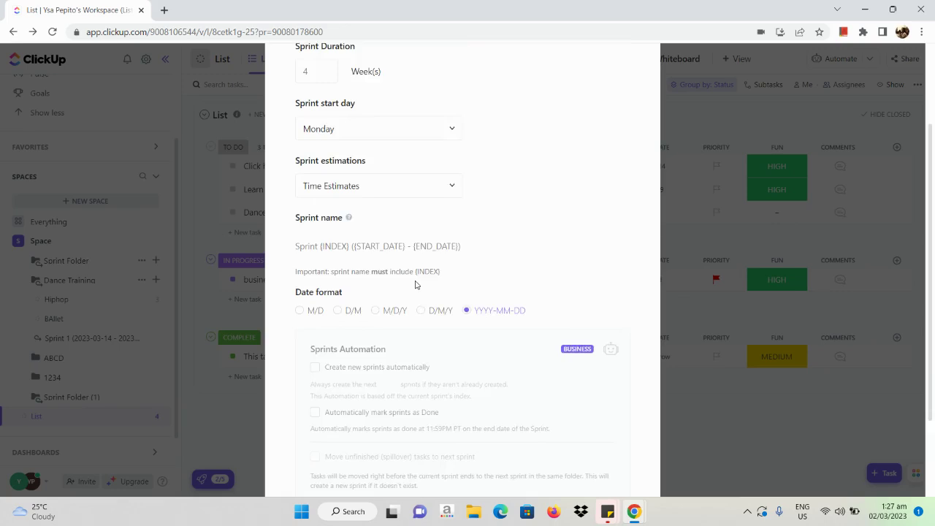
pyautogui.scroll(-3, 416, 285)
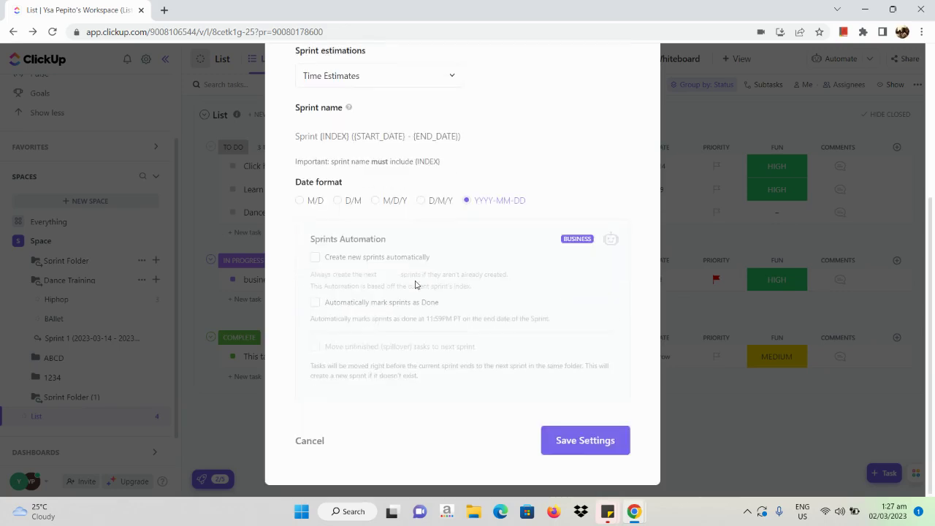
pyautogui.click(584, 436)
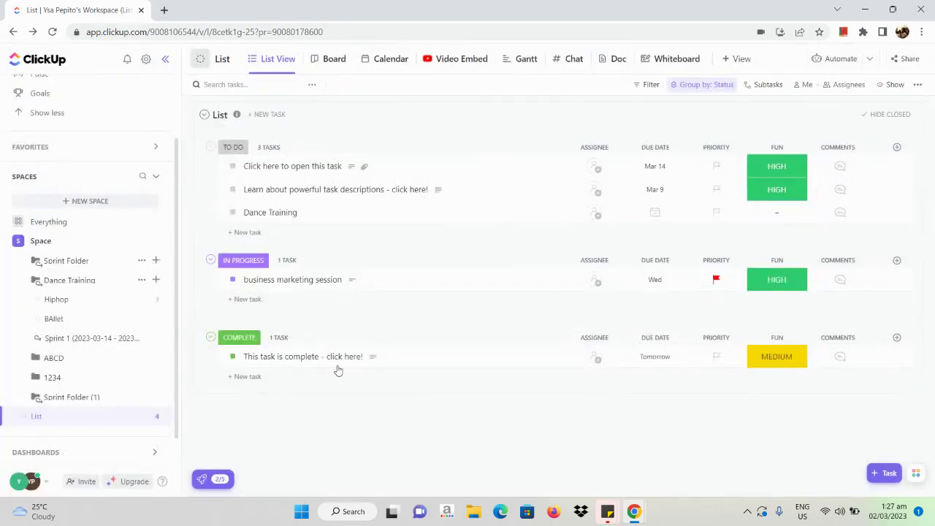
# - Open the create menu on the ABCD folder row in the sidebar
pyautogui.scroll(-1, 98, 377)
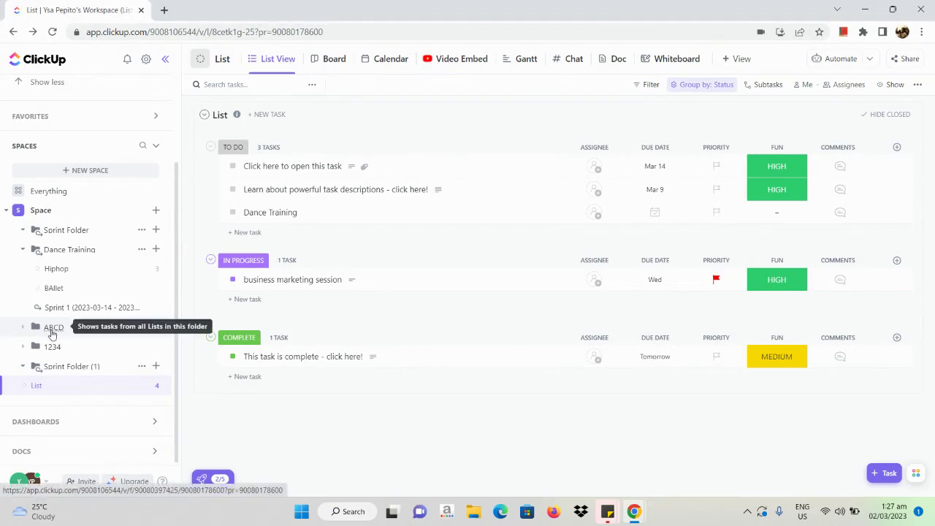
pyautogui.click(154, 327)
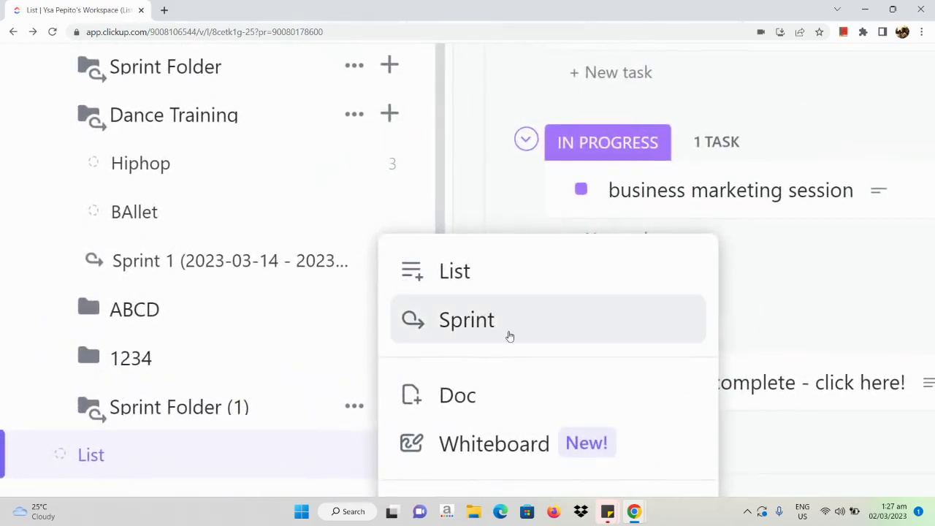
pyautogui.hscroll(2, 509, 334)
pyautogui.hscroll(1, 509, 336)
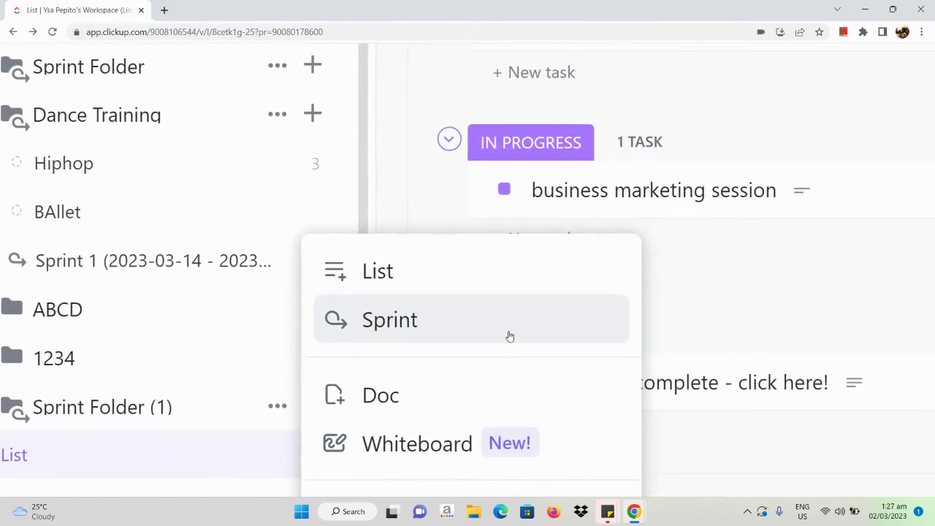
# - Create Sprints in ABCD with the first range 2023-03-13 – 2023-04-09 and count 4
pyautogui.click(510, 336)
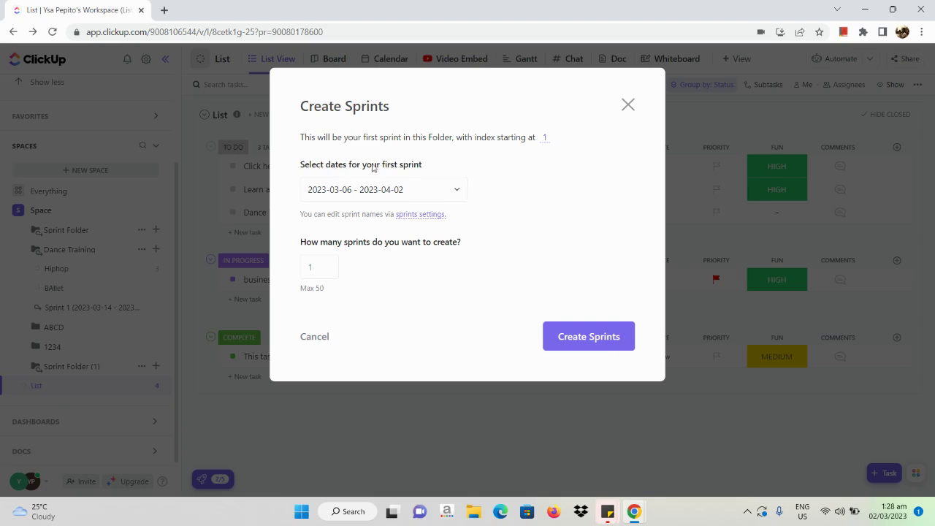
pyautogui.click(381, 191)
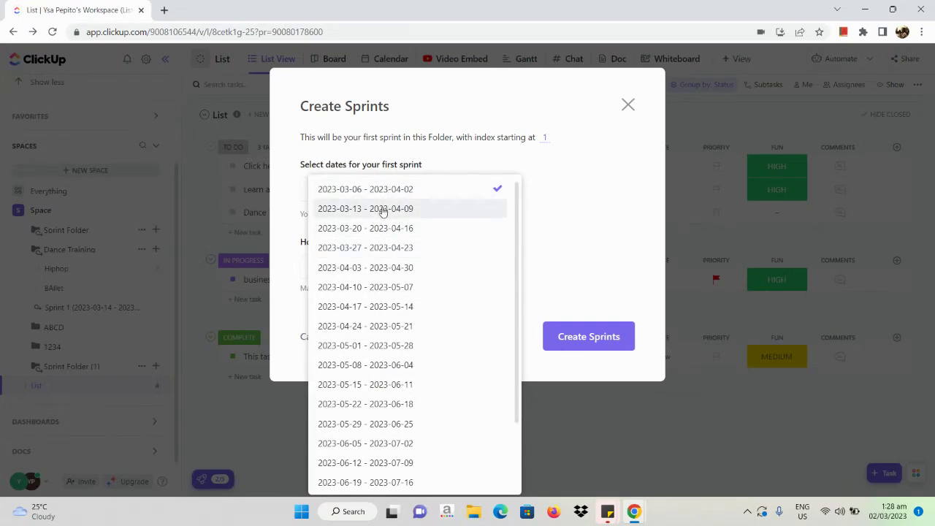
pyautogui.click(383, 211)
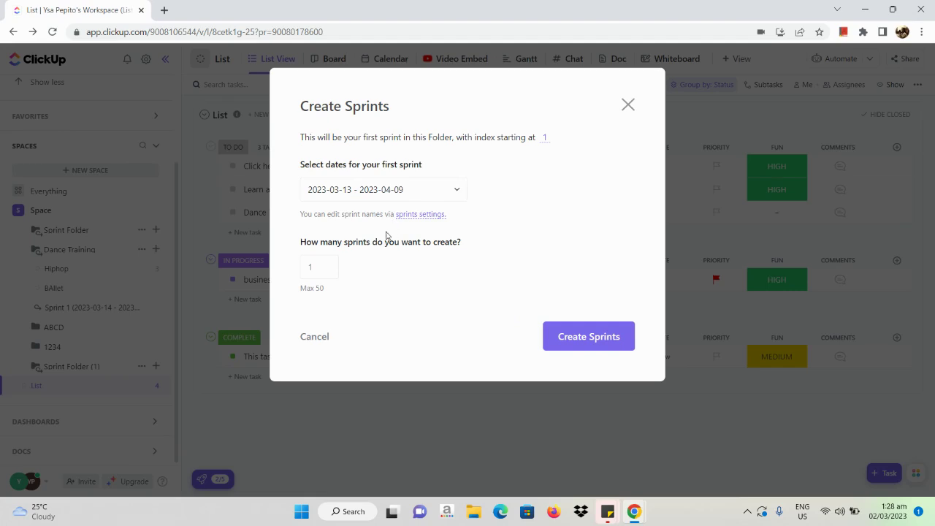
pyautogui.click(314, 270)
pyautogui.press('BackSpace')
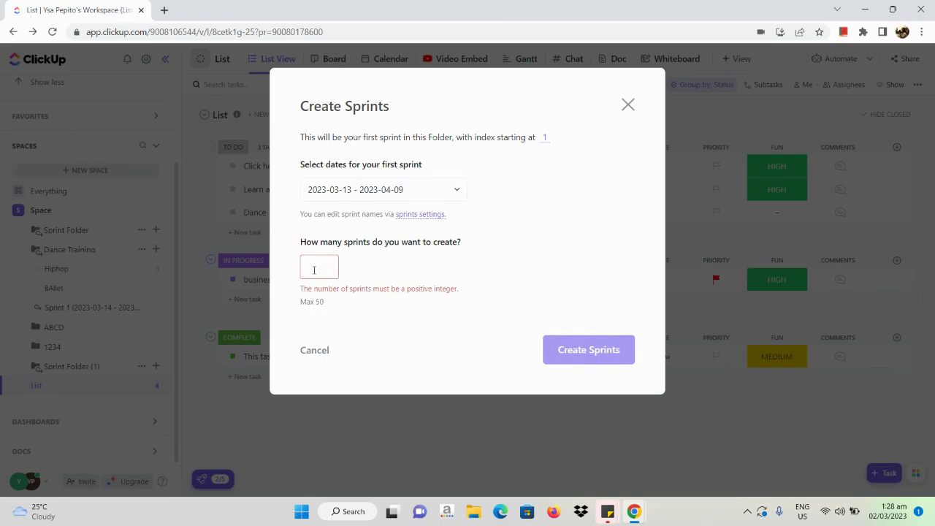
pyautogui.write('4')
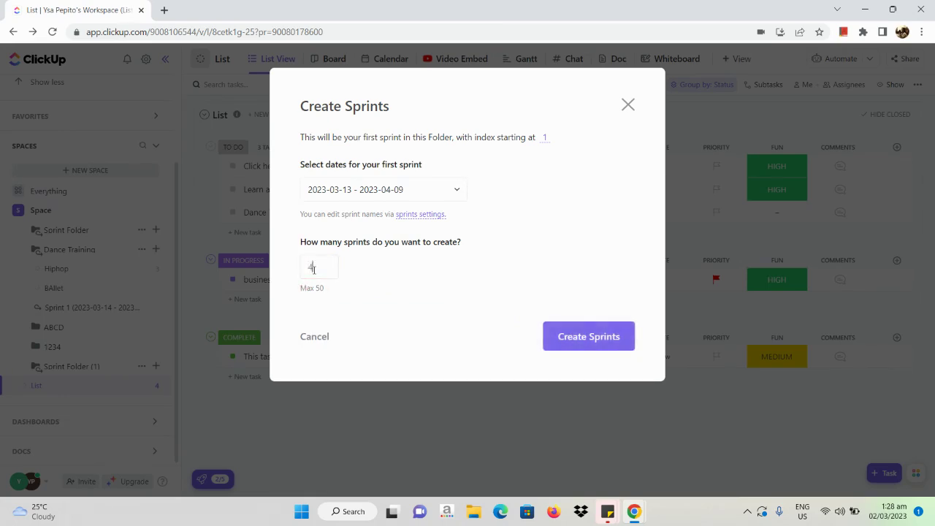
pyautogui.click(579, 337)
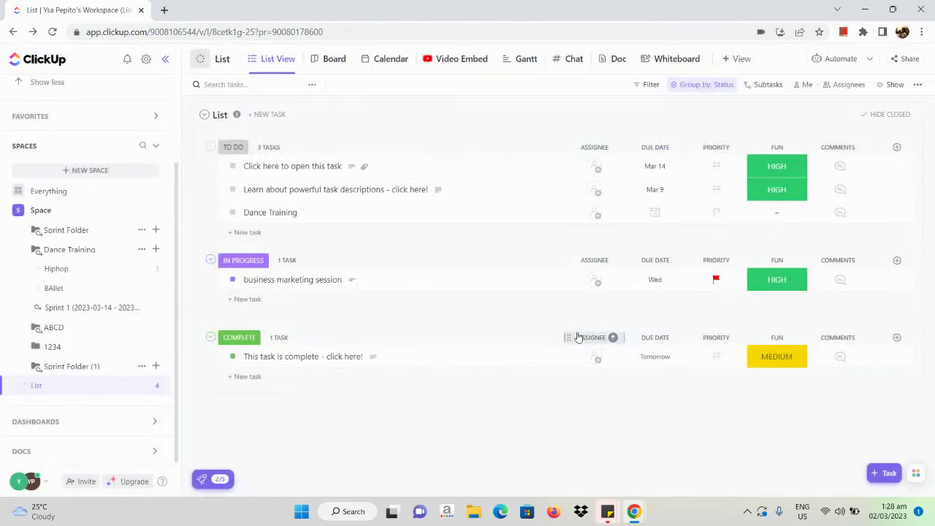
# - Expand the ABCD folder and open the Sprint 1 (2023-03-13 - 2023-04-09) list
pyautogui.click(113, 329)
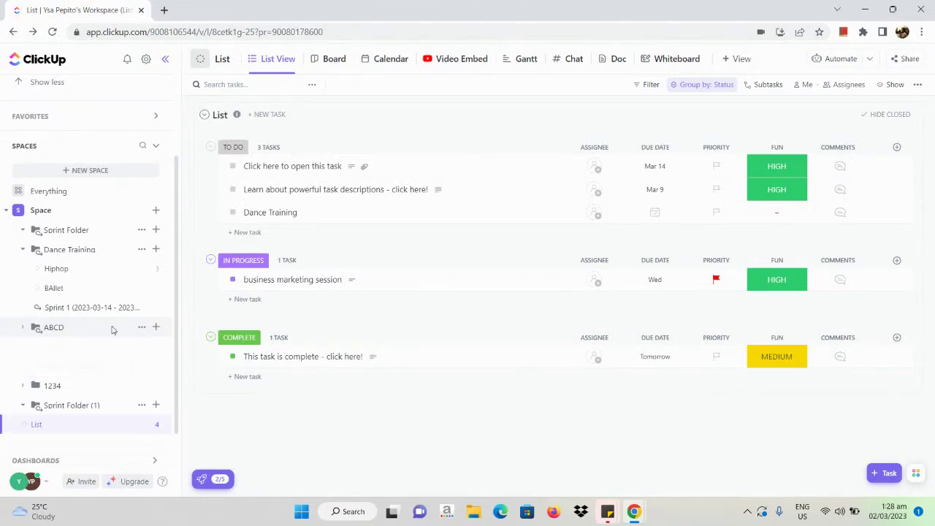
pyautogui.scroll(-1, 110, 332)
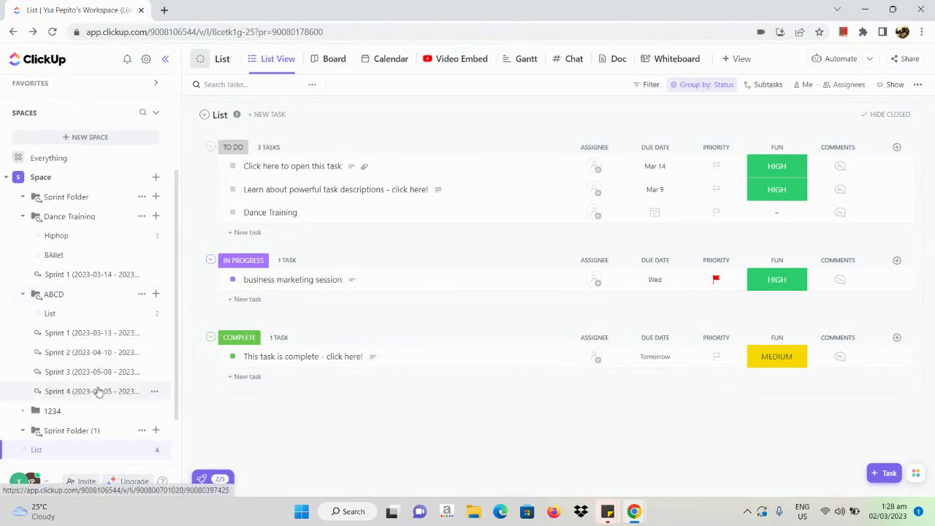
pyautogui.click(114, 338)
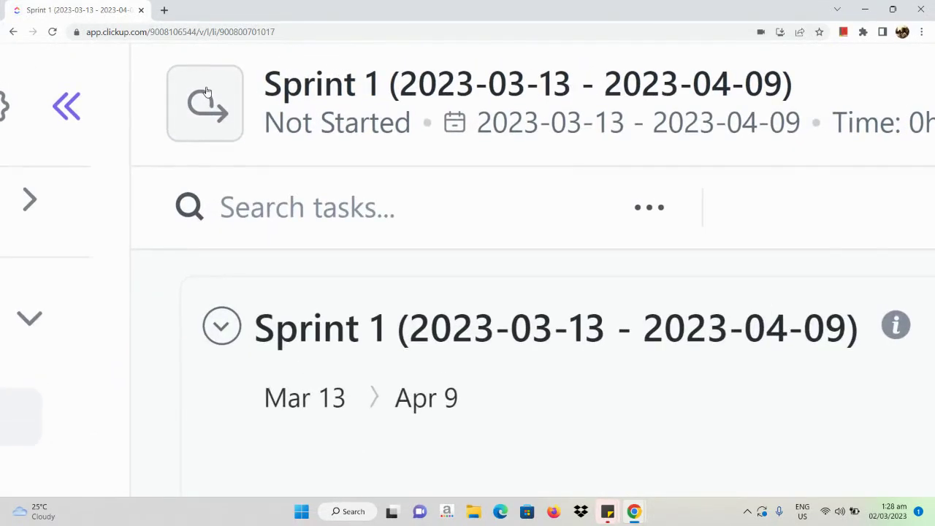
pyautogui.click(205, 102)
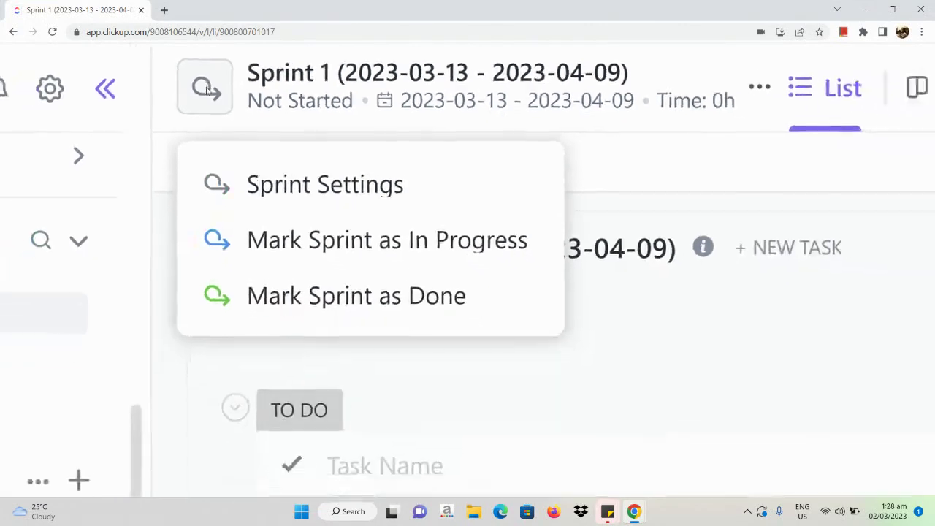
pyautogui.click(241, 93)
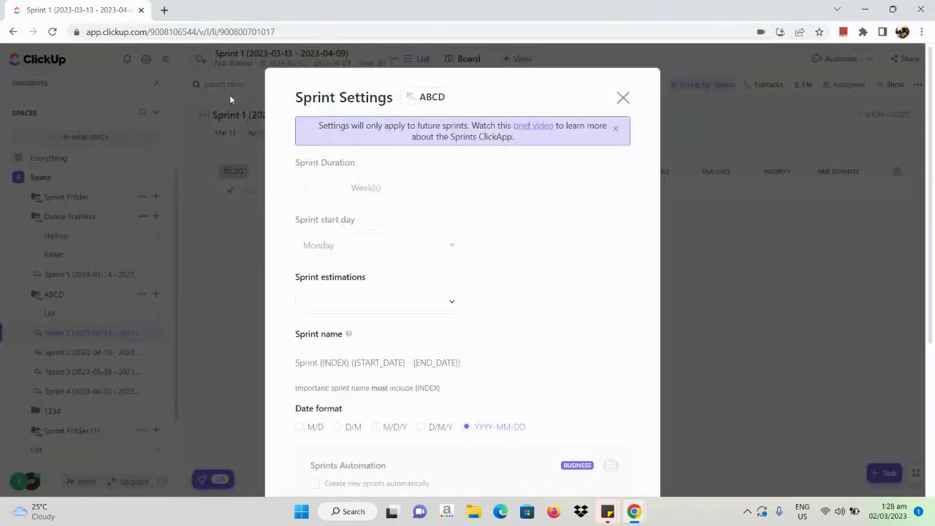
pyautogui.scroll(-2, 361, 276)
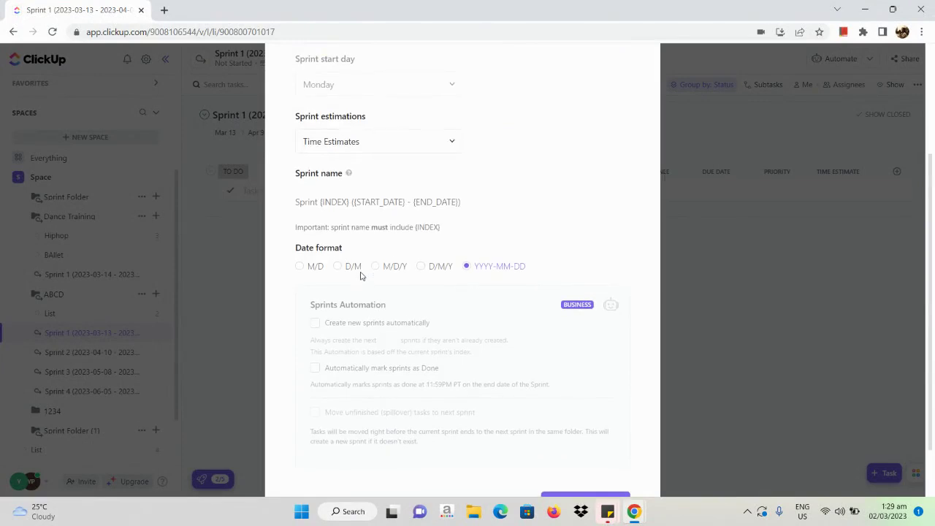
pyautogui.scroll(-2, 359, 271)
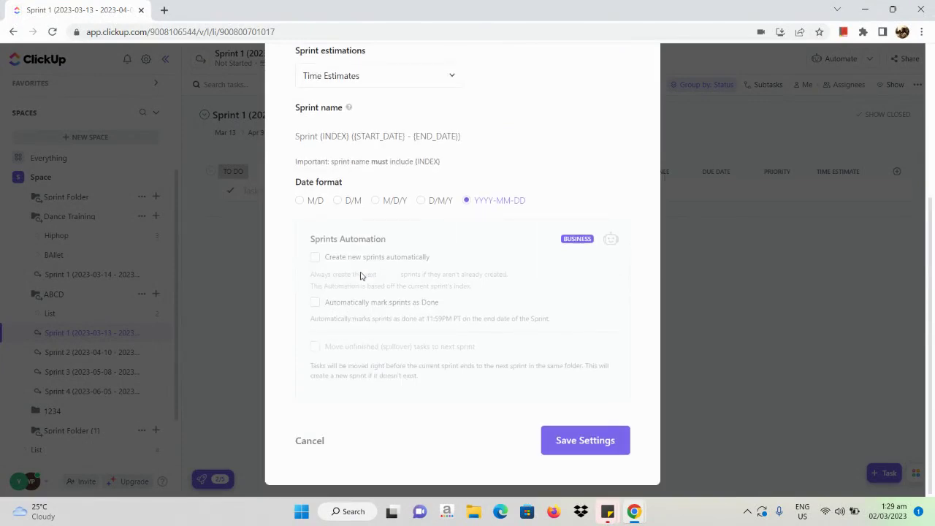
pyautogui.click(564, 441)
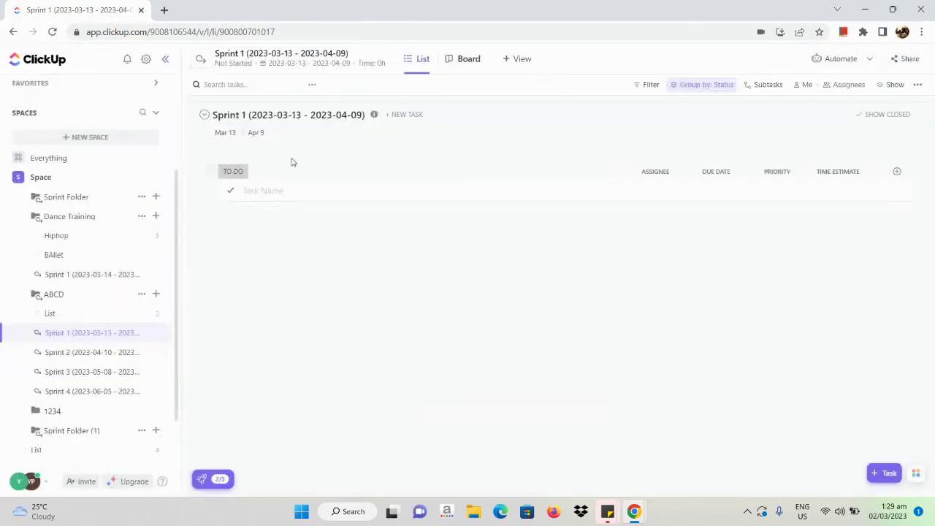
pyautogui.click(200, 59)
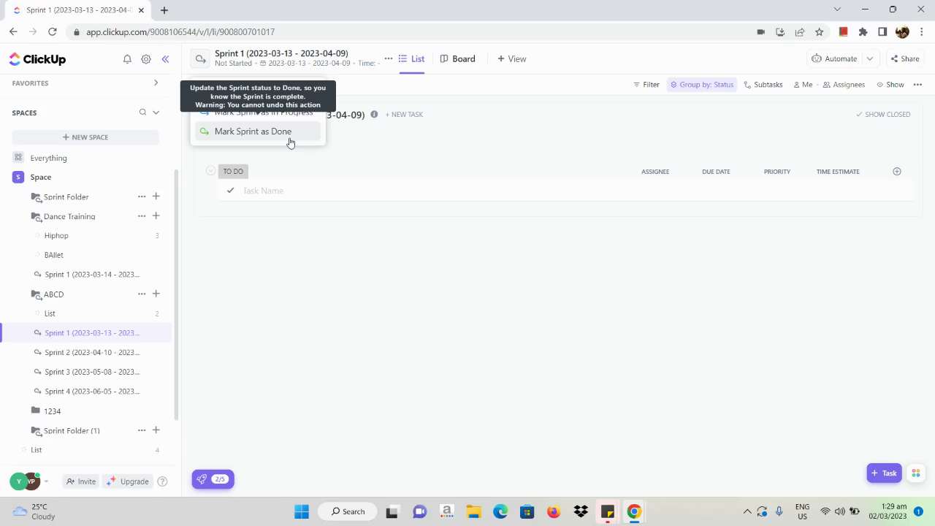
pyautogui.click(322, 223)
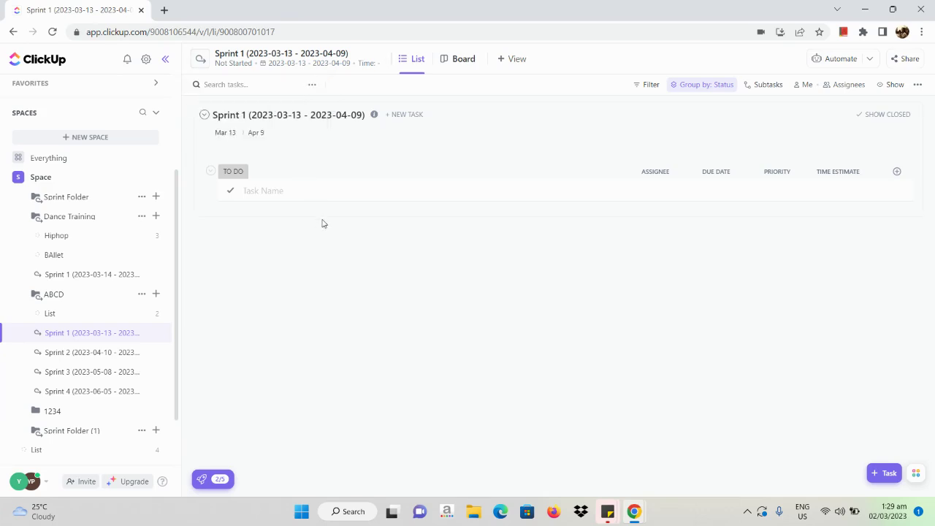